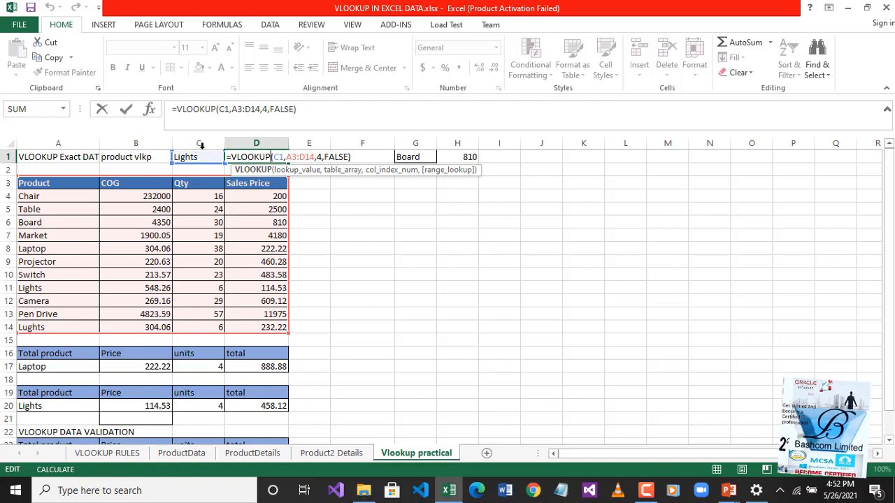
Examine the VLOOKUP formula in cell D1 together with its lookup value in C1
key(ctrl+Return)
click(186, 156)
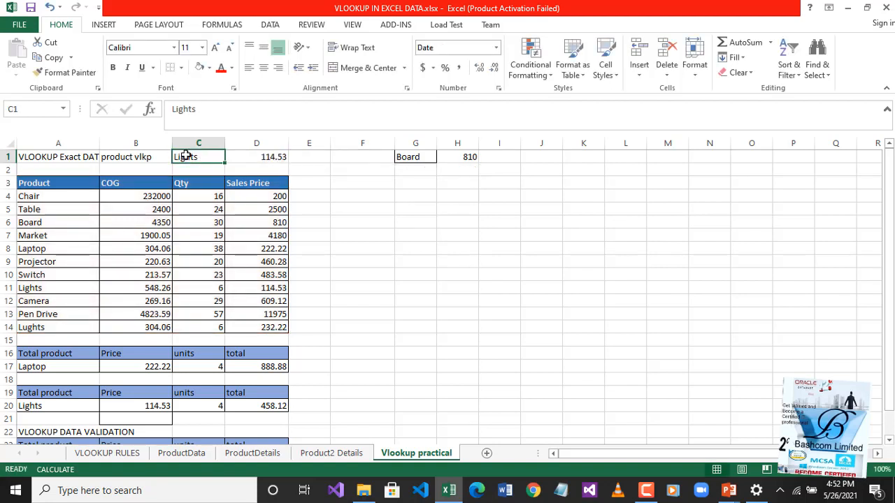
click(277, 160)
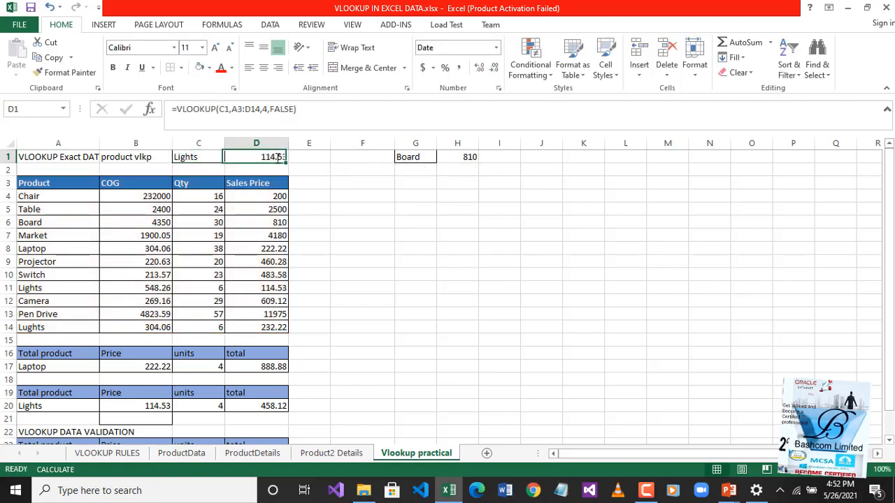
double_click(277, 160)
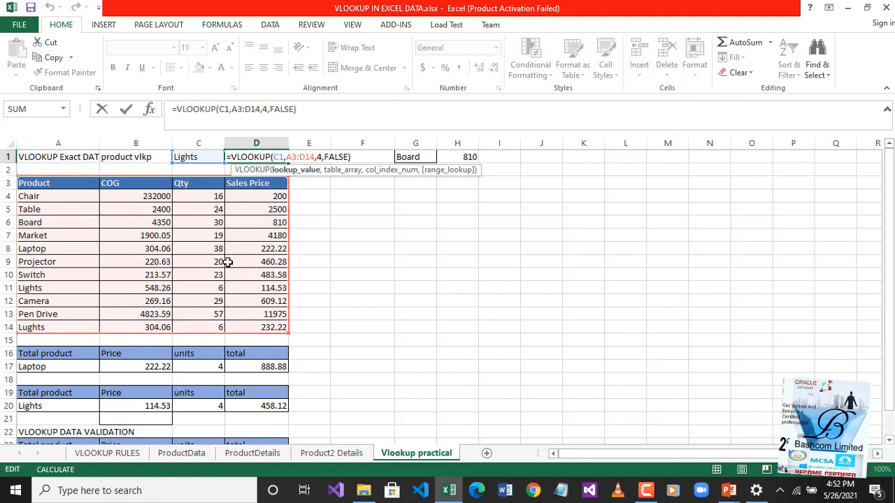
key(ctrl+Return)
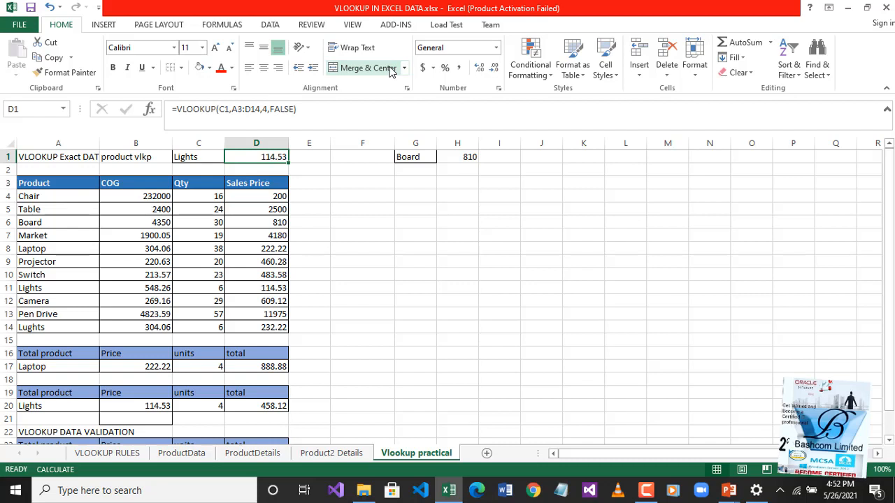
click(319, 289)
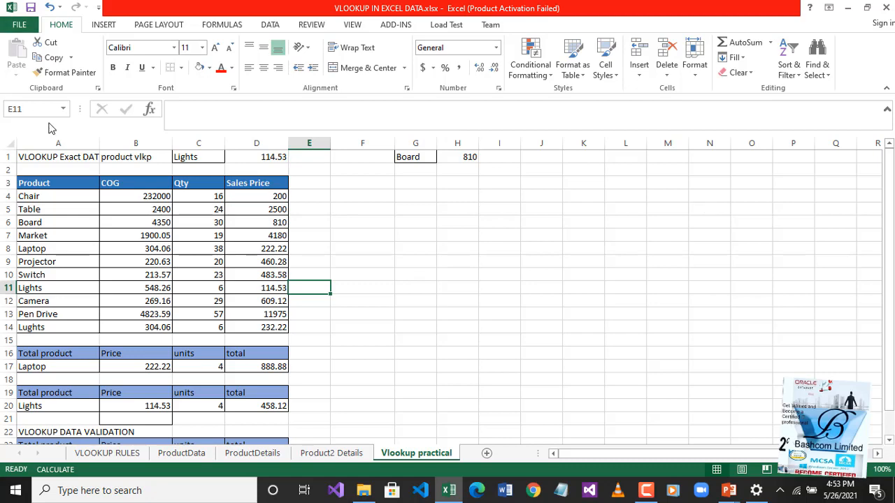
Clear the lookup product in C1 and the VLOOKUP formula in D1
click(189, 170)
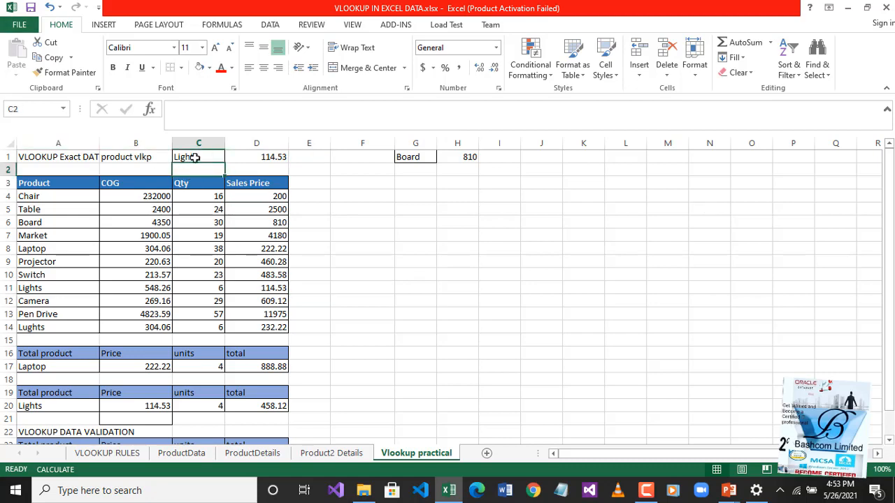
drag(196, 157, 270, 154)
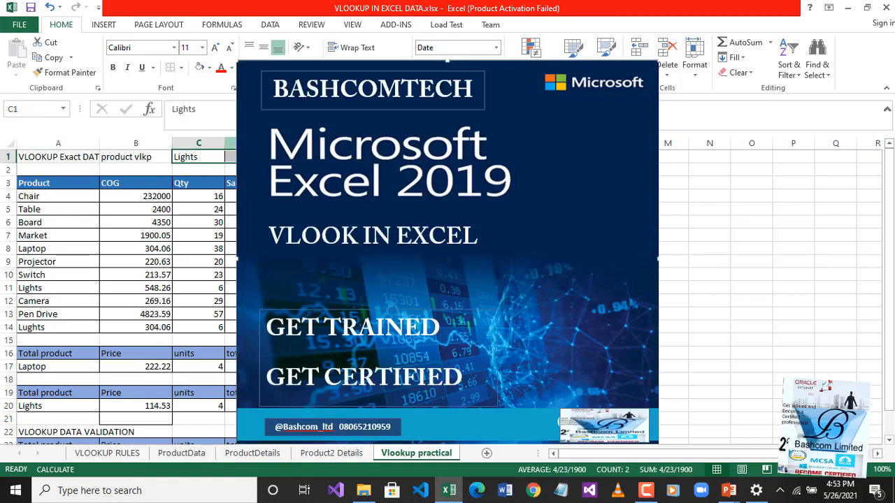
key(BackSpace)
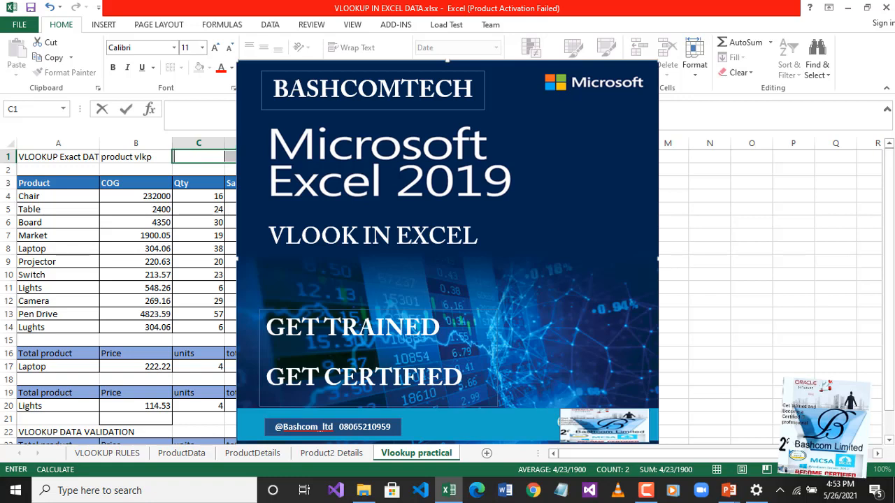
key(Return)
key(BackSpace)
click(292, 237)
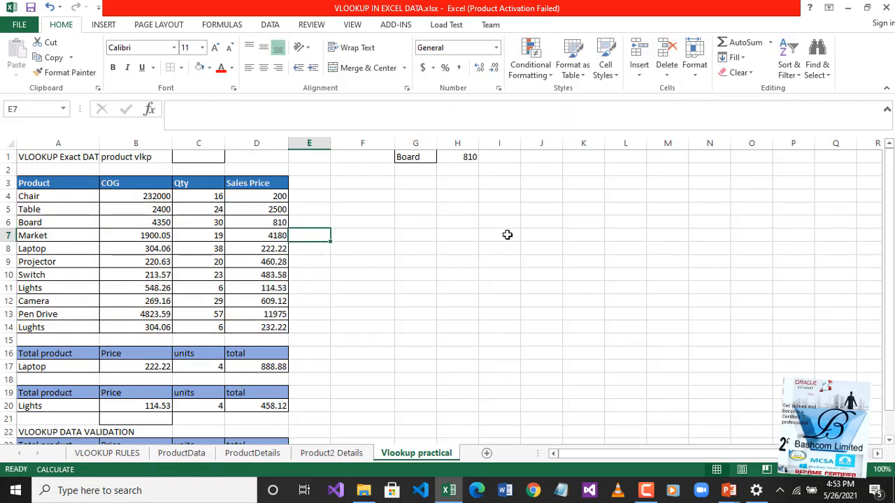
click(507, 234)
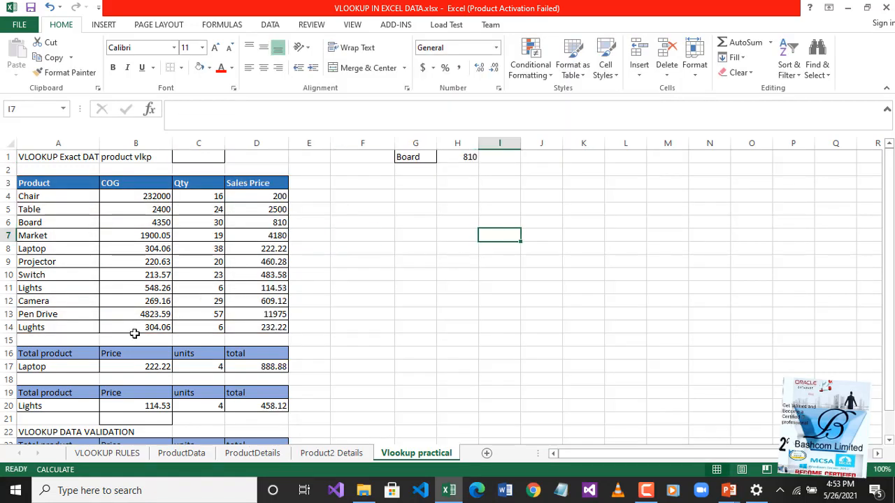
Enter Switch as the lookup product in cell C1
click(54, 235)
double_click(55, 236)
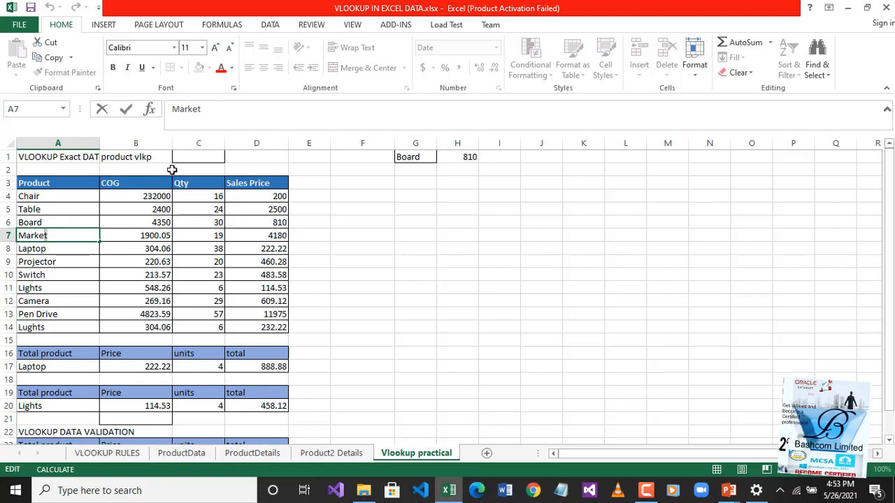
click(190, 156)
text(Switch)
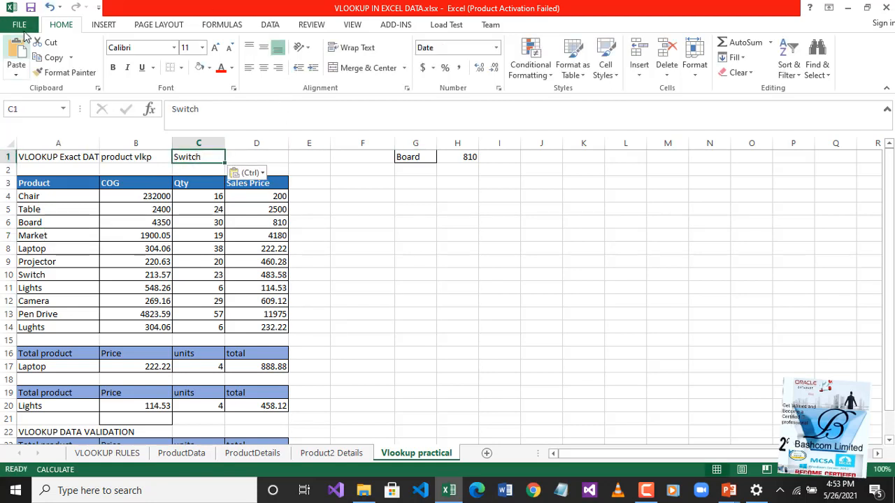
Begin a VLOOKUP formula in cell D1 with C1 as the lookup value
double_click(258, 157)
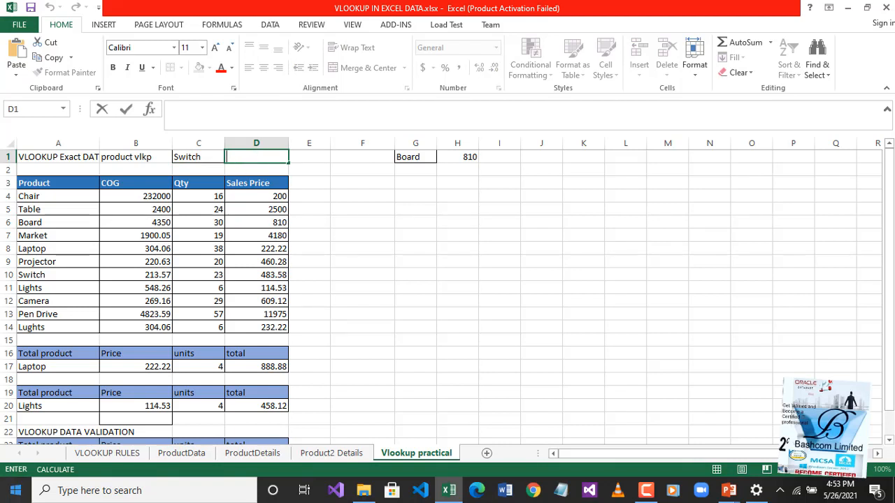
text(=)
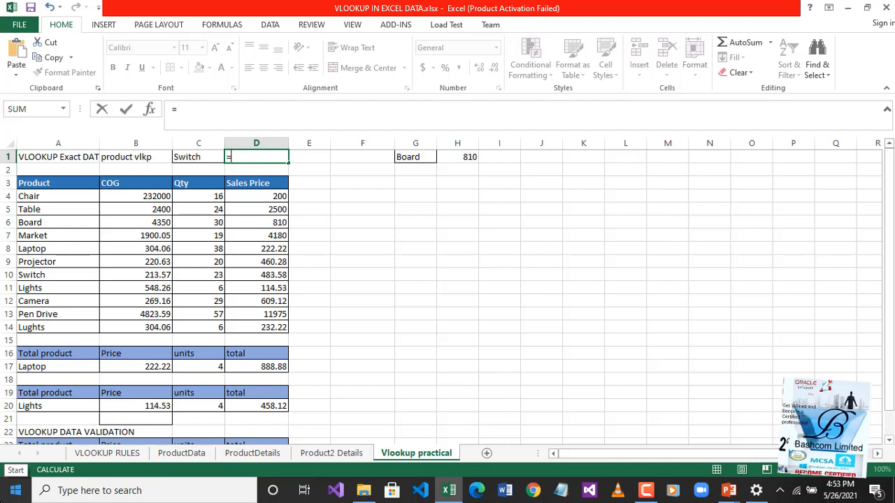
text(vlo)
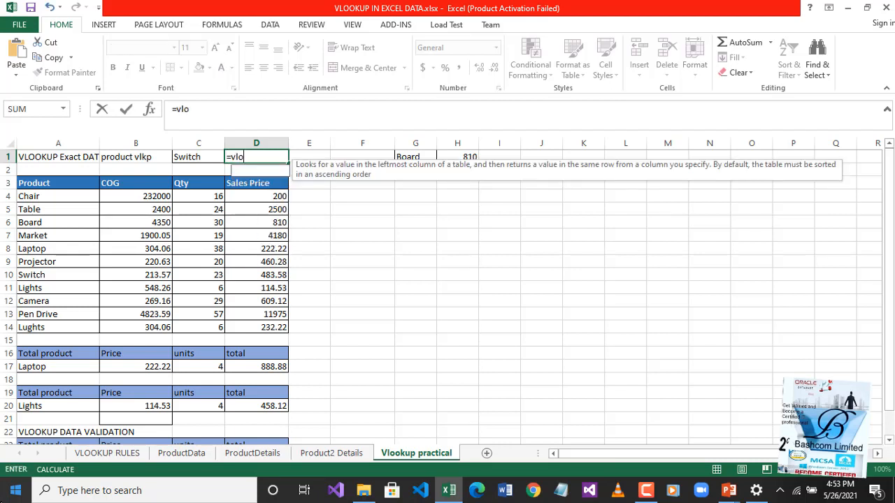
text(oku)
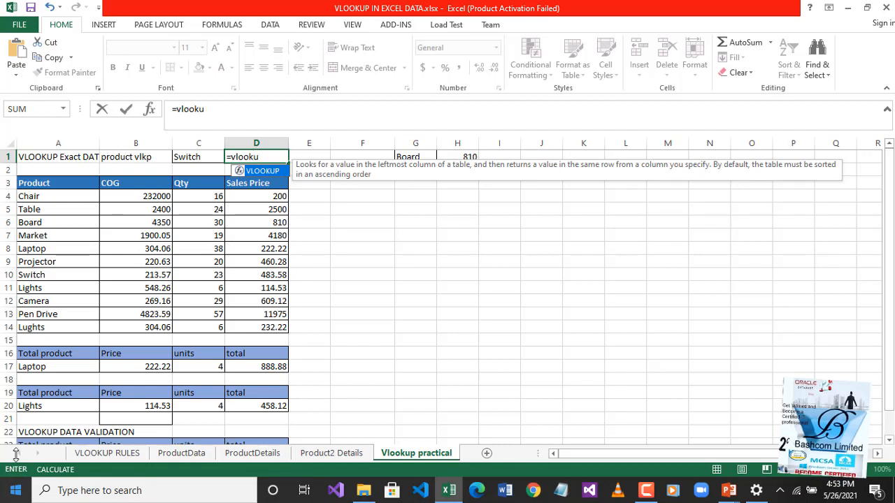
double_click(277, 172)
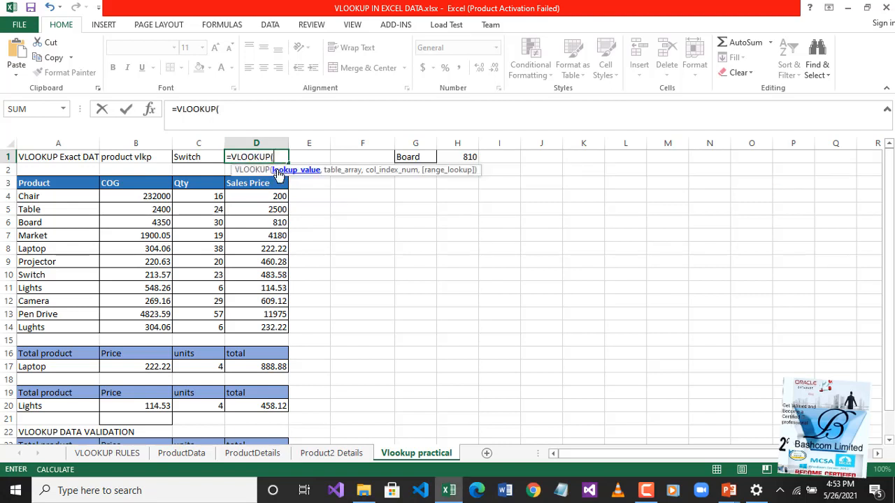
click(198, 157)
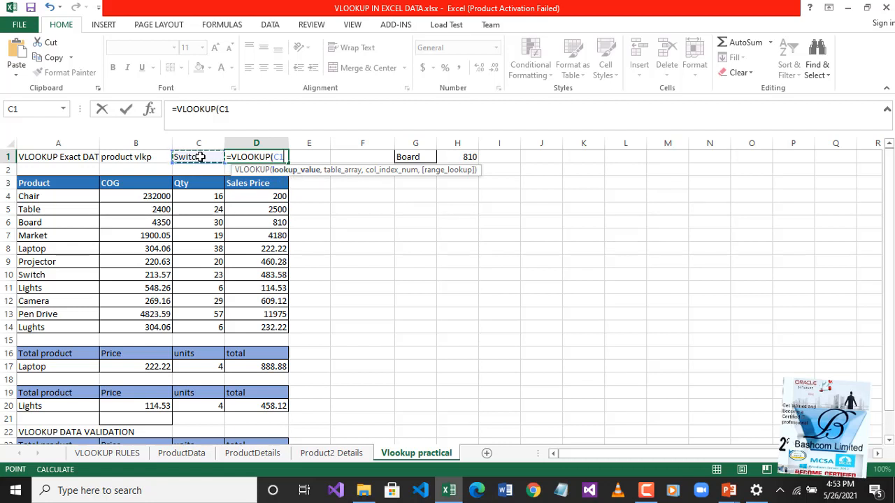
text(,)
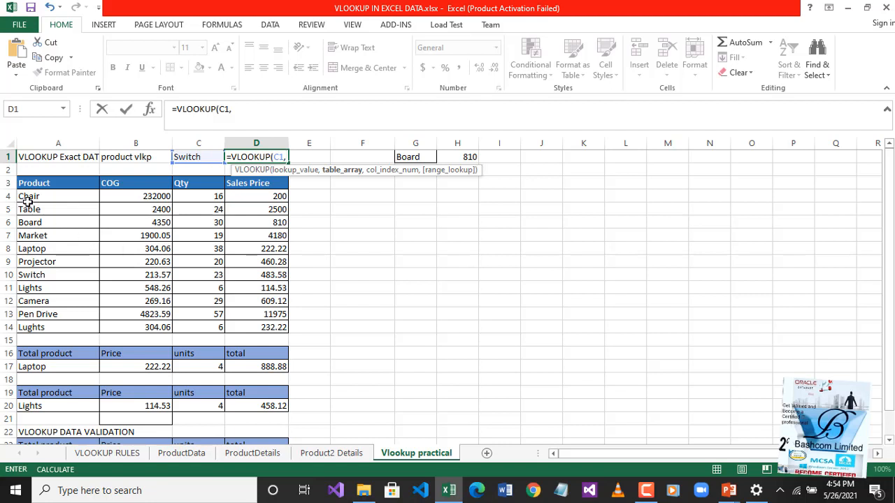
Complete the D1 formula with table array A3:D14, column index 4 and FALSE for an exact match, and check it against C1
drag(31, 184, 241, 322)
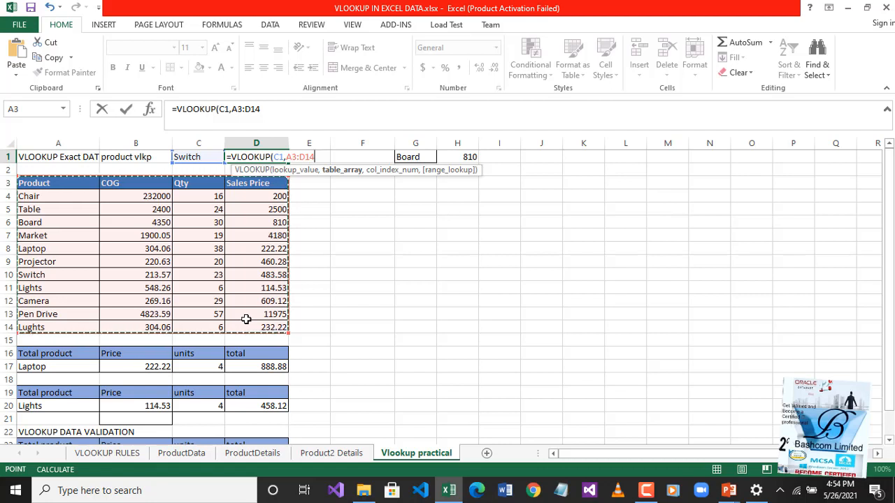
text(,)
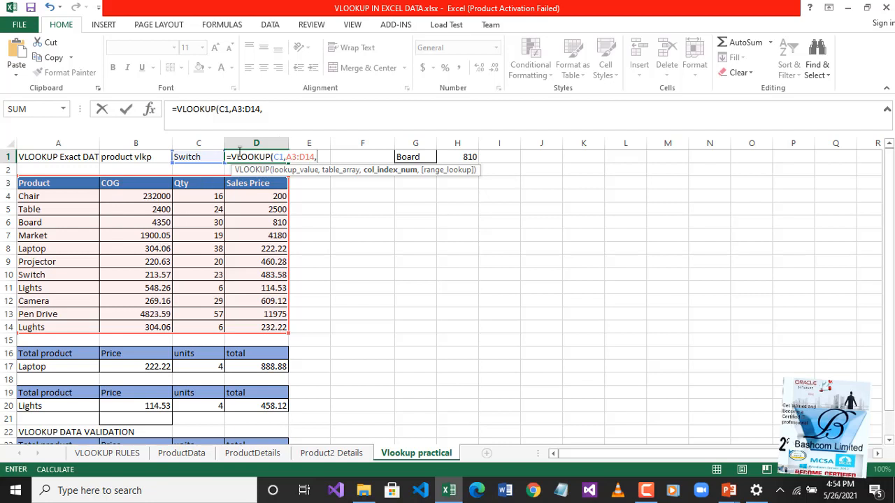
click(283, 113)
click(283, 113)
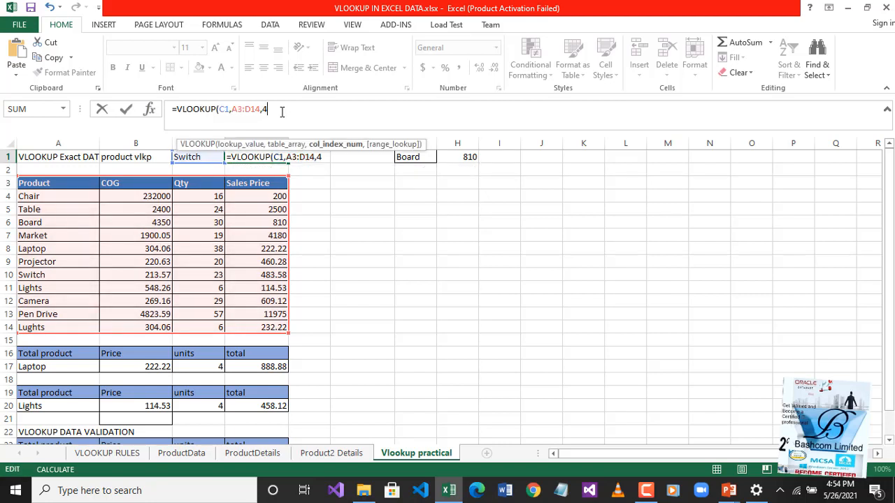
text(,)
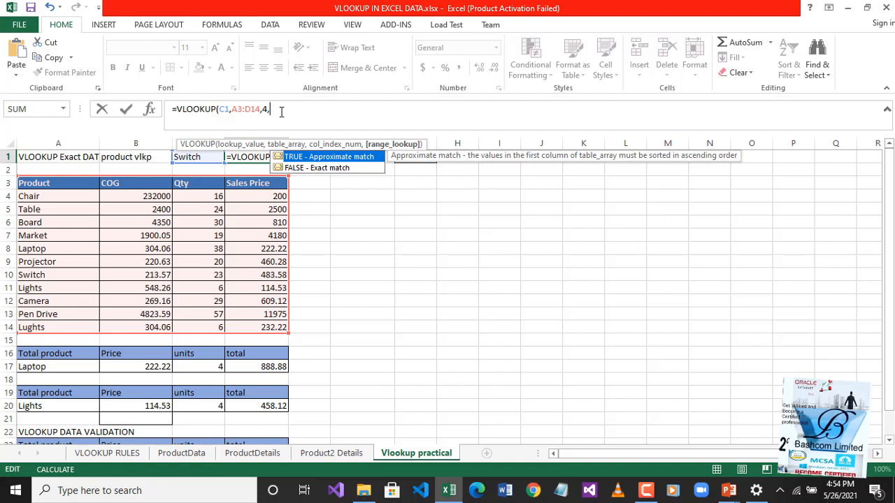
double_click(308, 169)
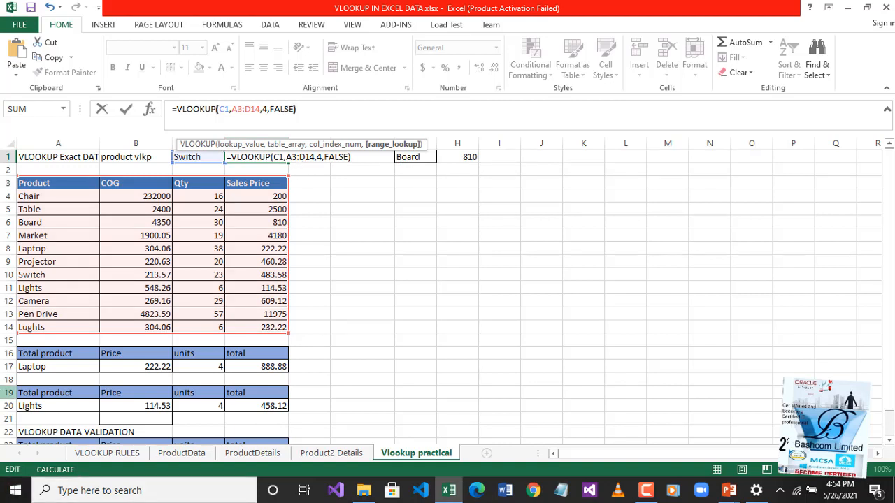
text())
key(Return)
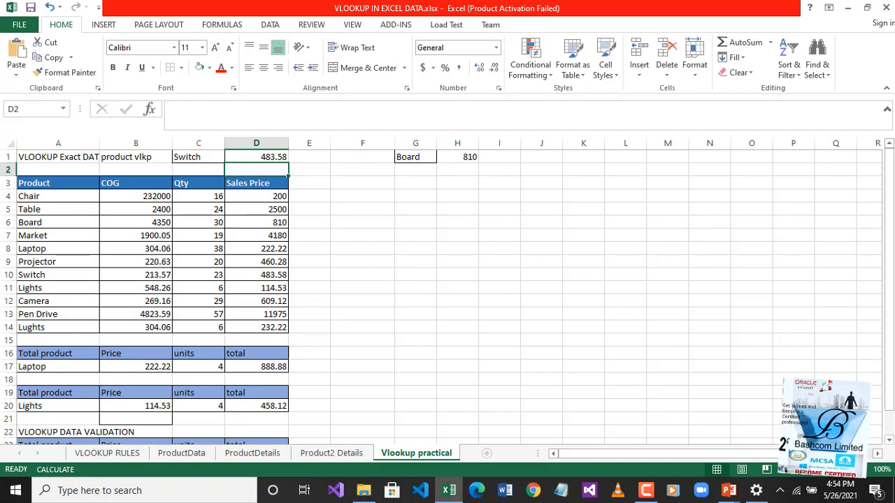
click(200, 155)
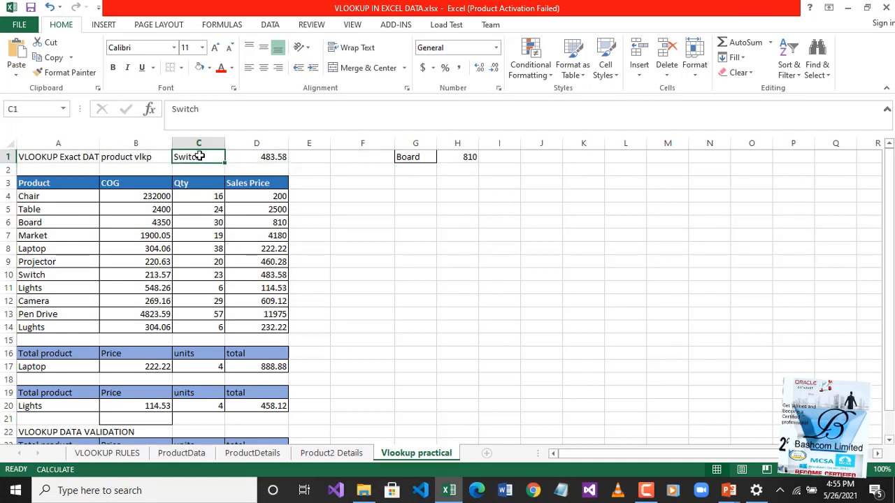
click(264, 155)
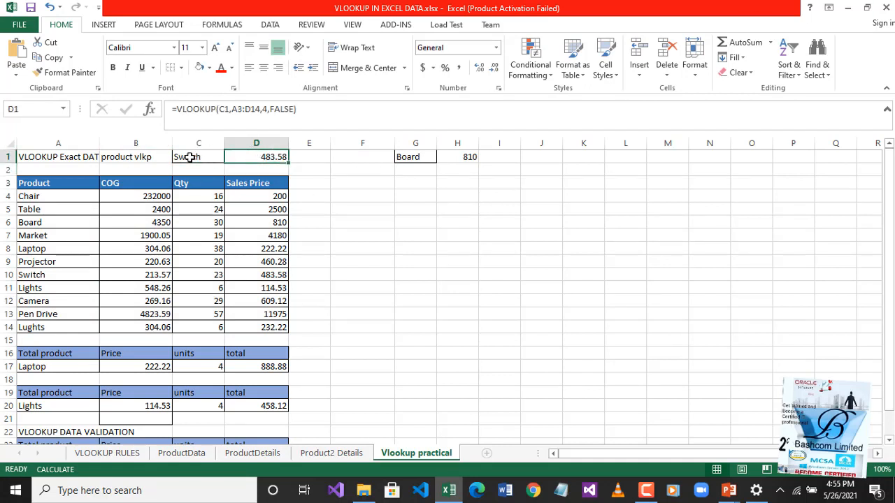
Fill the Switch product cell A10 and its sales price cell D10 with light gold
click(41, 275)
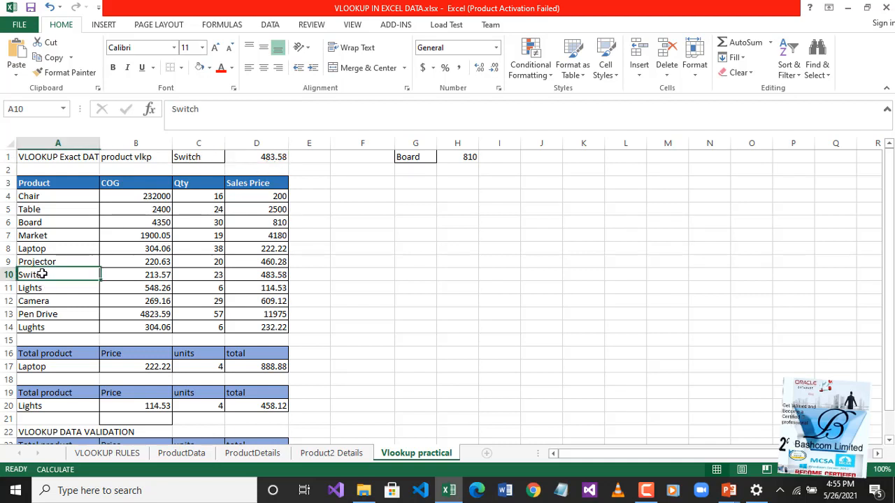
click(209, 69)
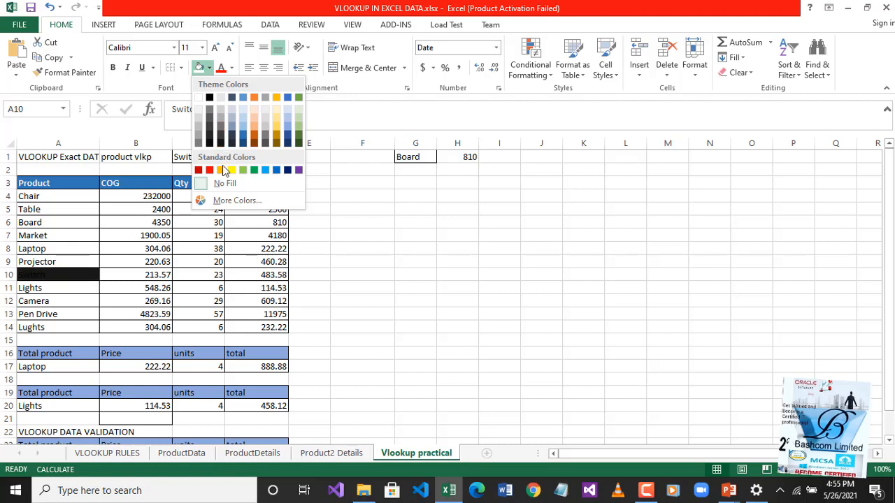
click(273, 124)
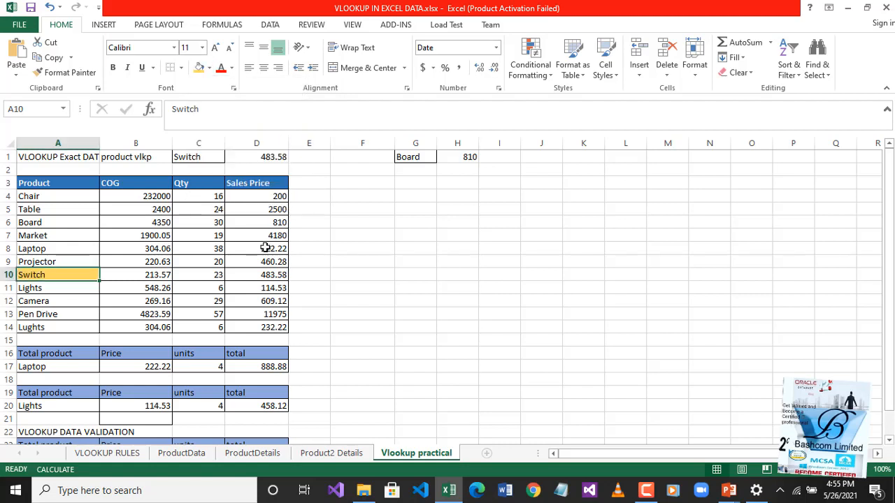
click(259, 274)
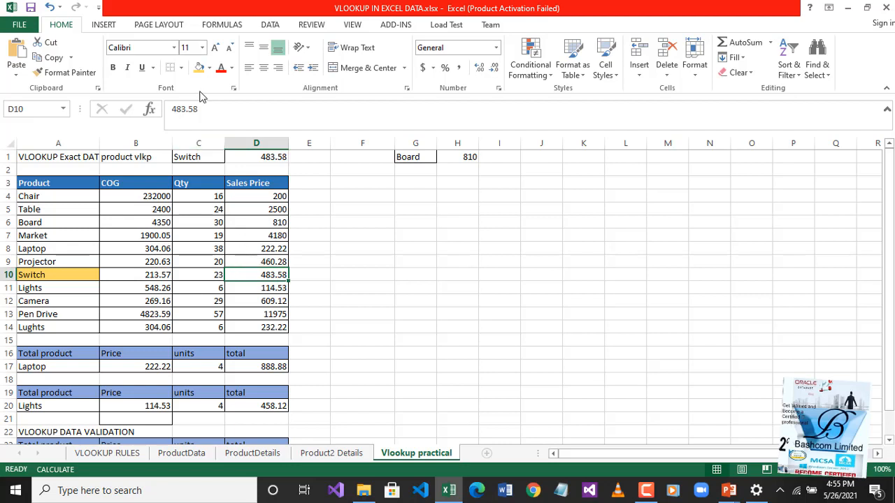
click(200, 67)
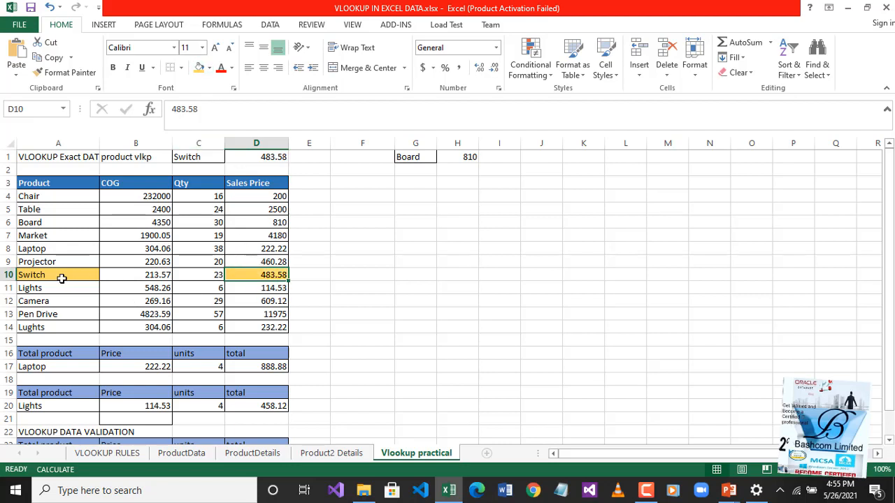
Compare the Switch row A10:D10 with the lookup value in C1 and the formula result in D1
drag(61, 278, 252, 275)
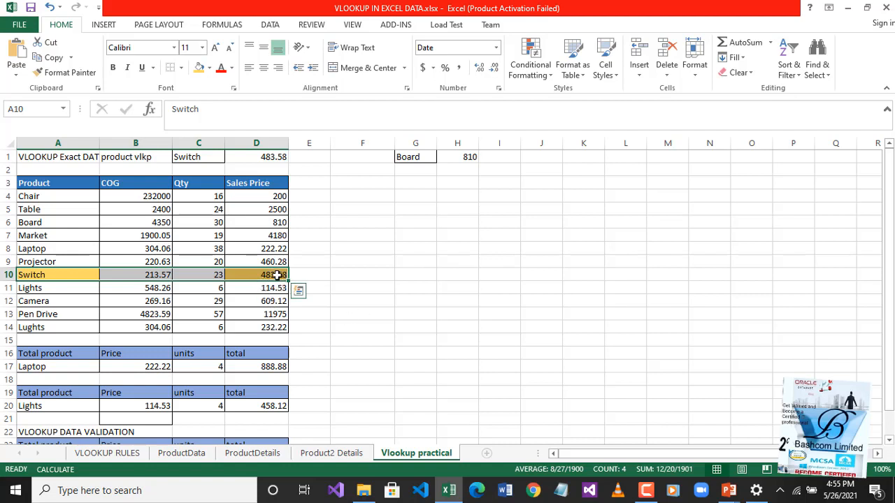
click(370, 238)
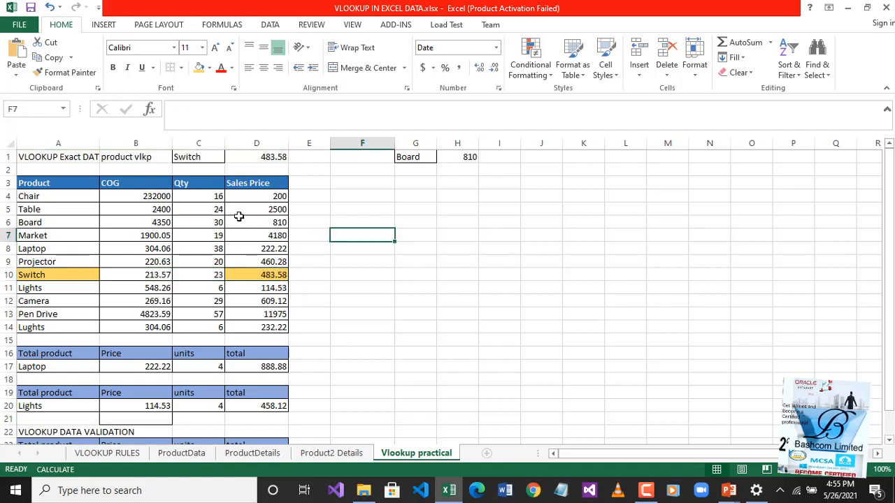
click(192, 157)
click(285, 157)
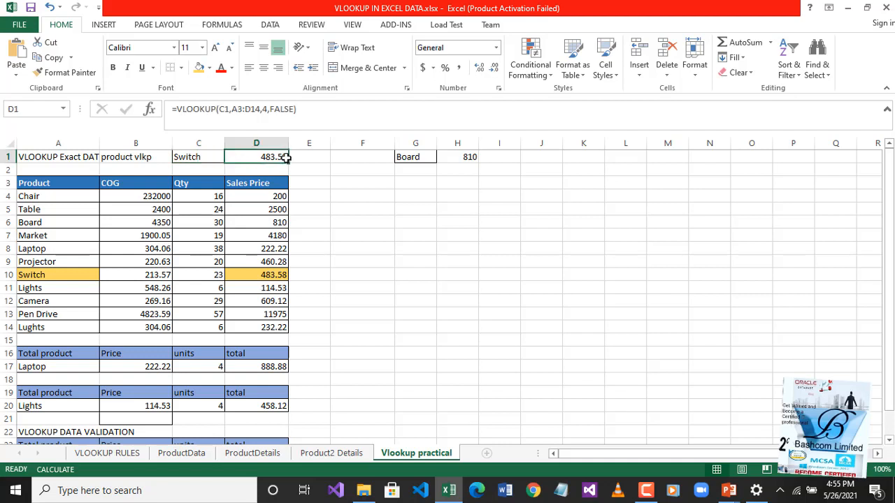
Fill the Chair product cell A4 and its COG cell B4 with light gold
click(256, 277)
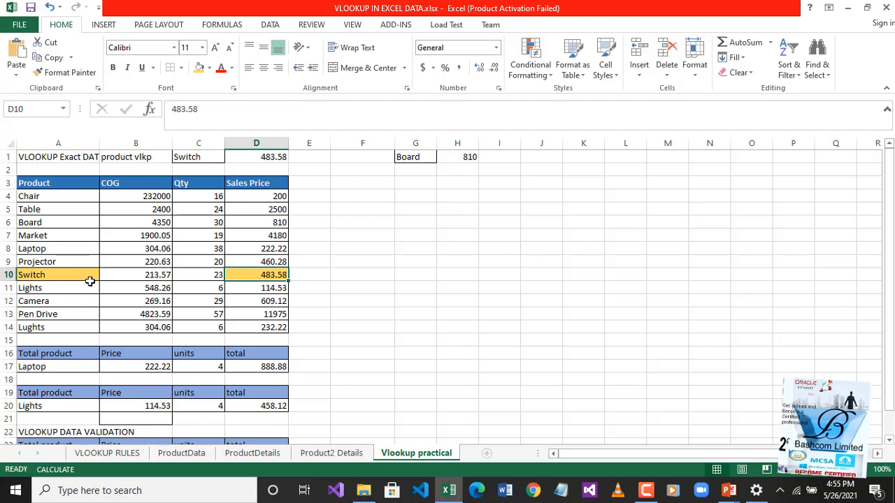
click(34, 233)
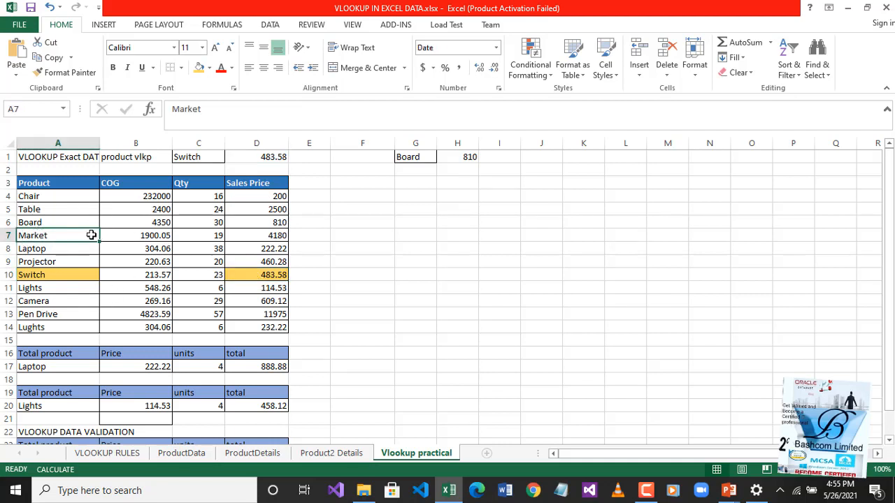
click(70, 197)
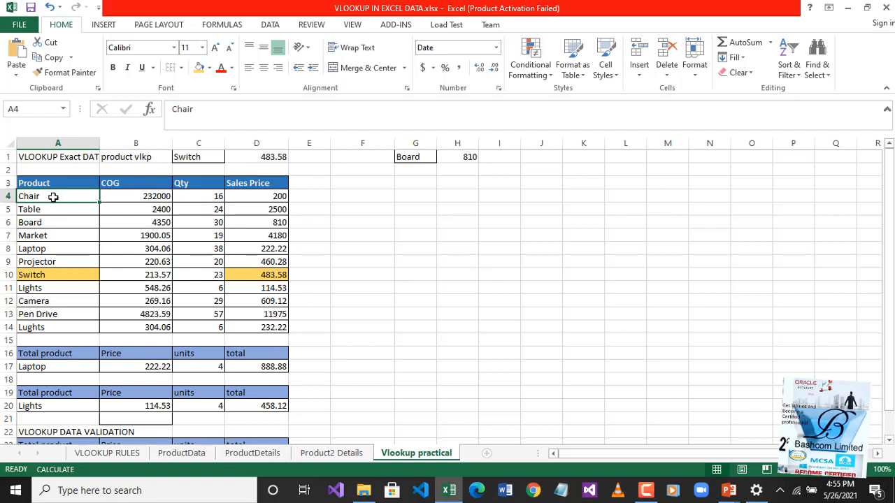
click(144, 234)
click(77, 198)
click(199, 68)
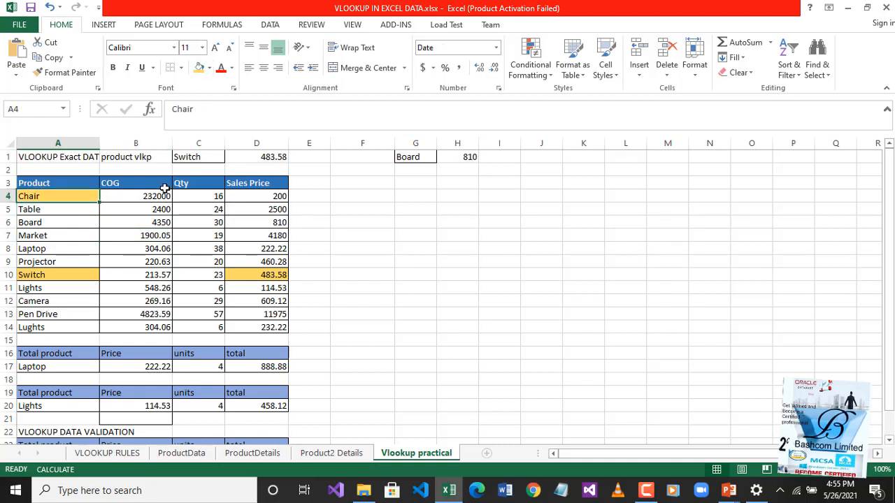
click(152, 197)
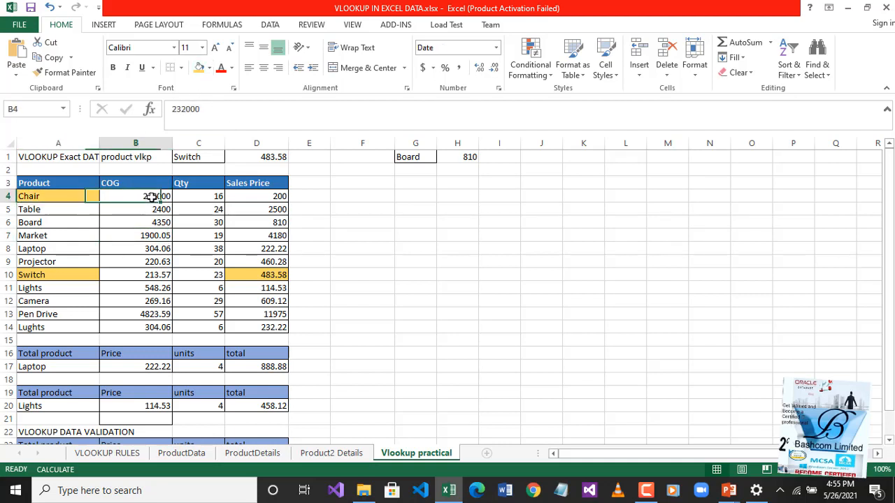
click(201, 70)
click(360, 199)
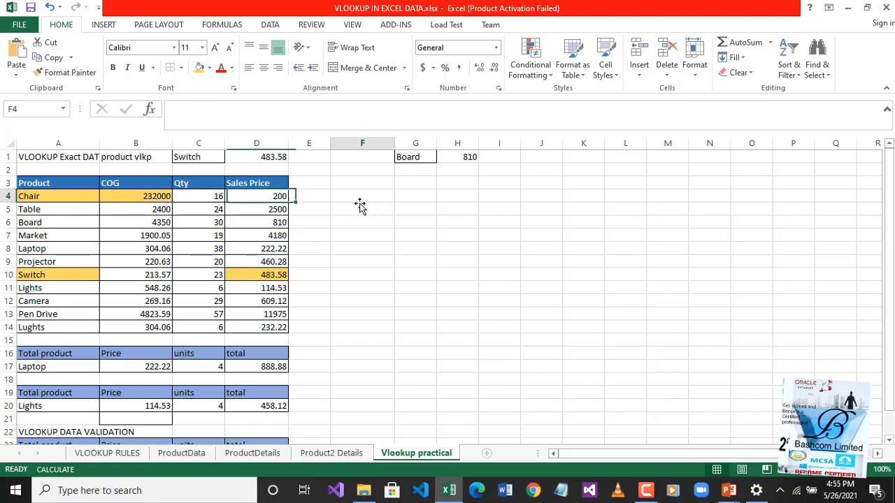
Copy the text Chair from A4 into cell C2 as a second lookup value
click(206, 168)
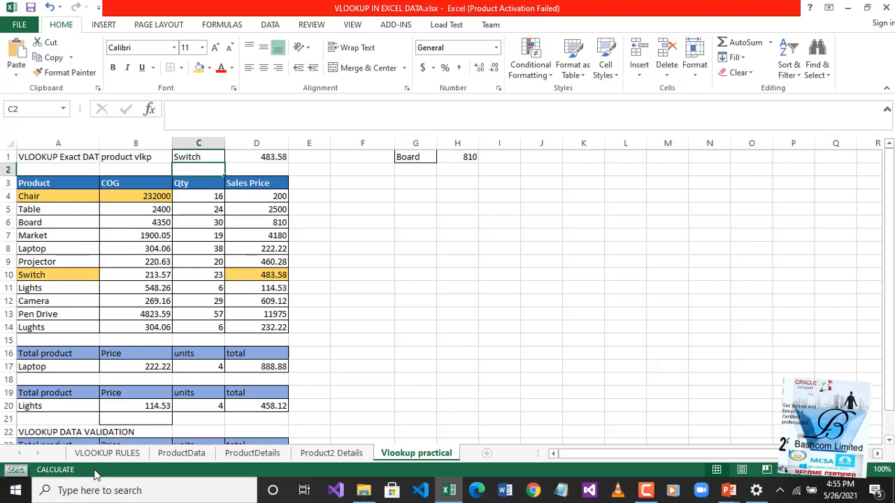
click(68, 235)
click(61, 196)
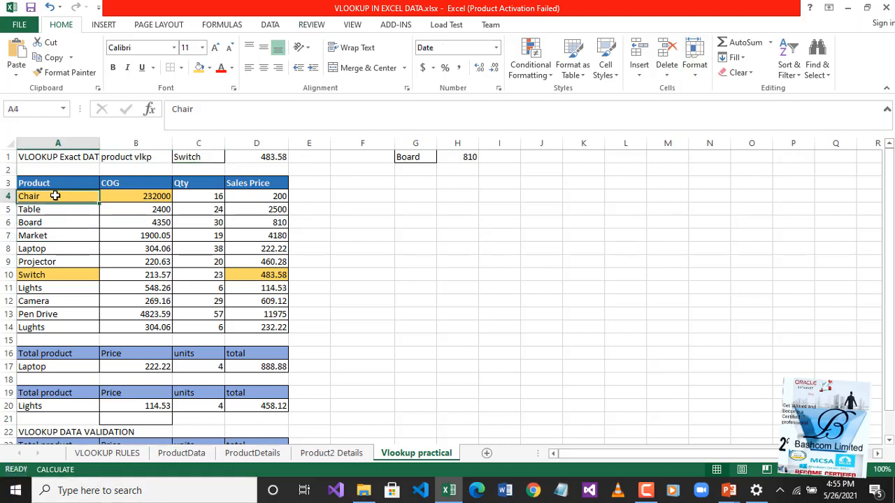
drag(196, 109, 119, 110)
key(ctrl+c)
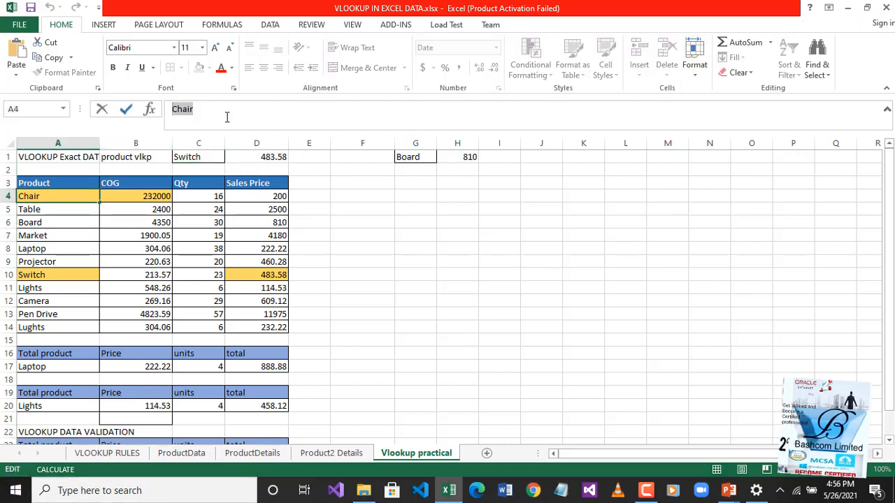
click(194, 167)
key(ctrl+v)
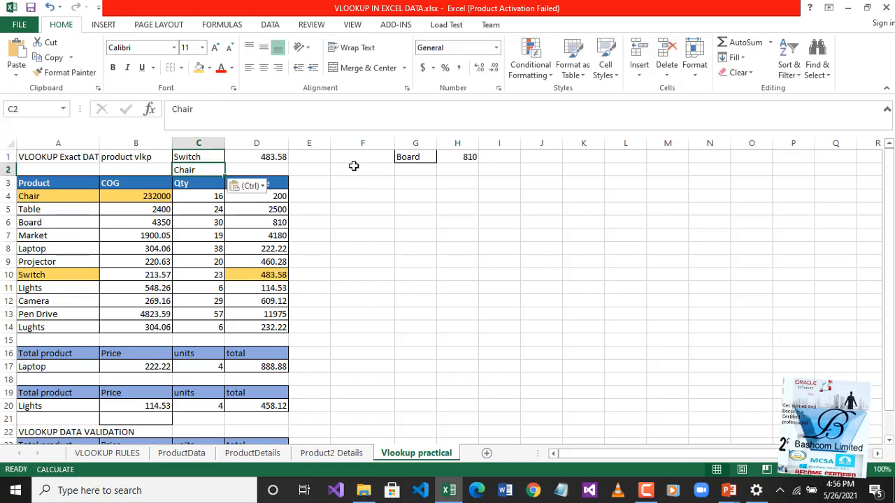
Begin a VLOOKUP formula in cell D2 with C2 as the lookup value
drag(482, 235, 442, 235)
click(256, 171)
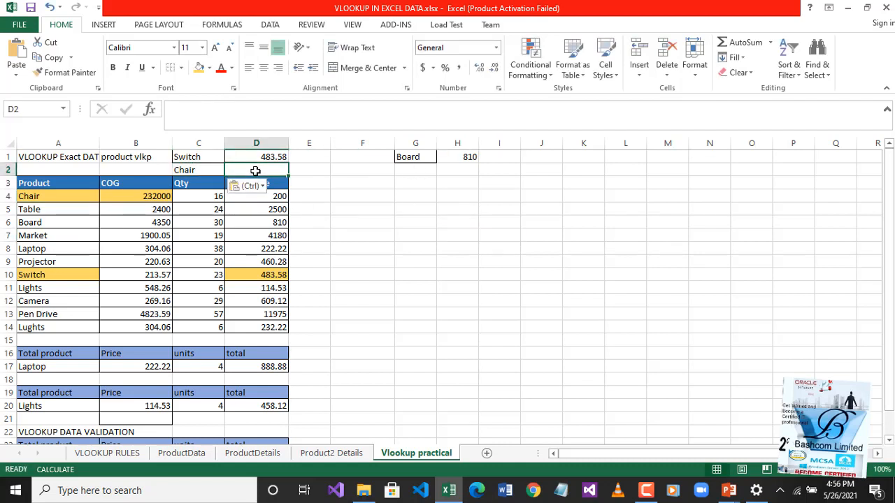
text(=)
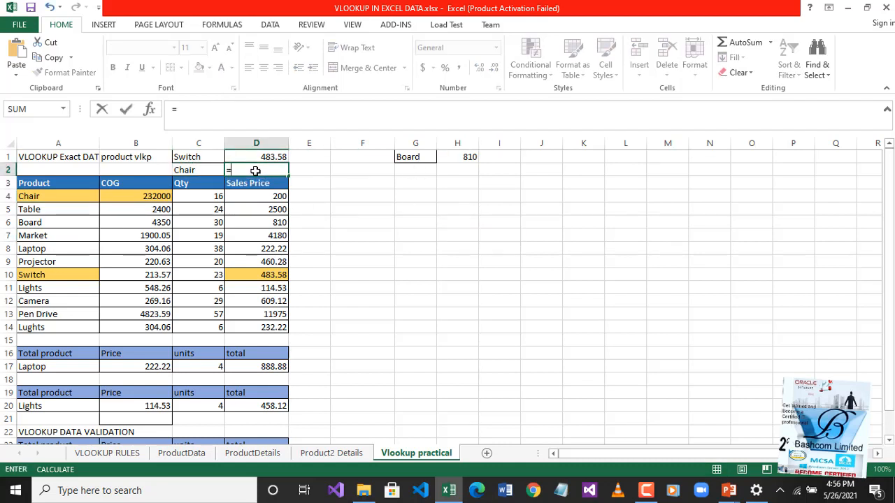
text(vlook)
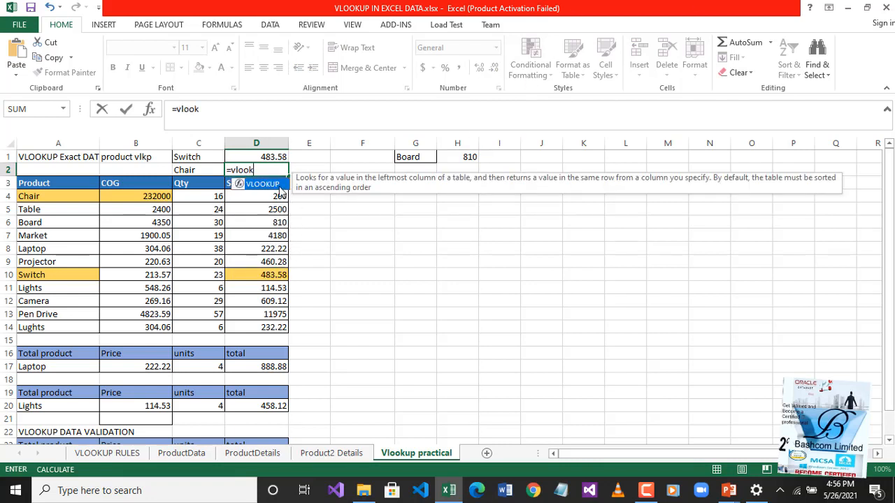
double_click(276, 186)
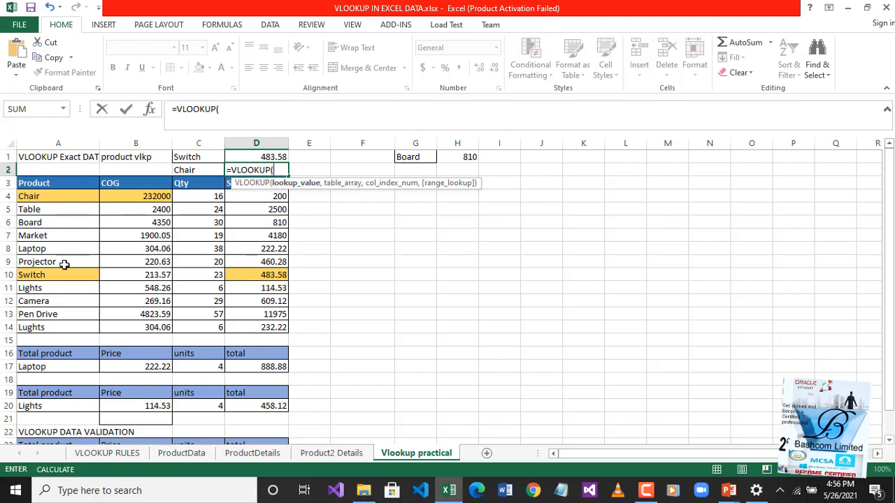
click(201, 166)
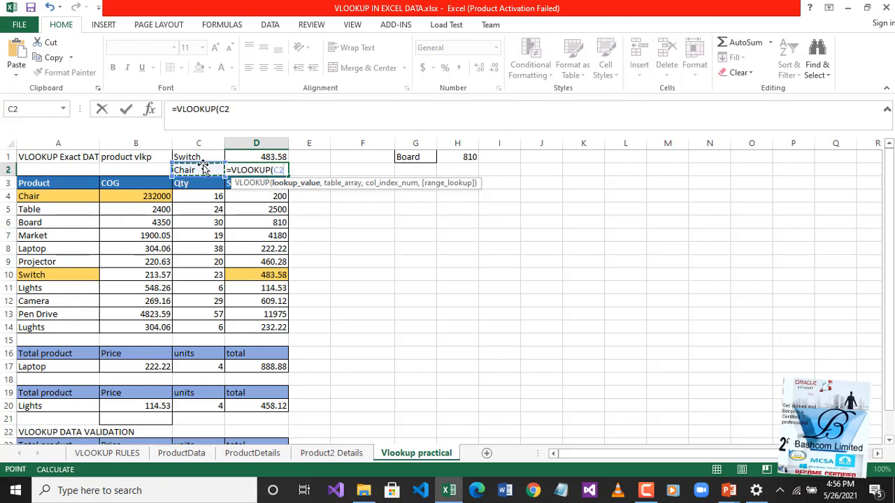
text(,)
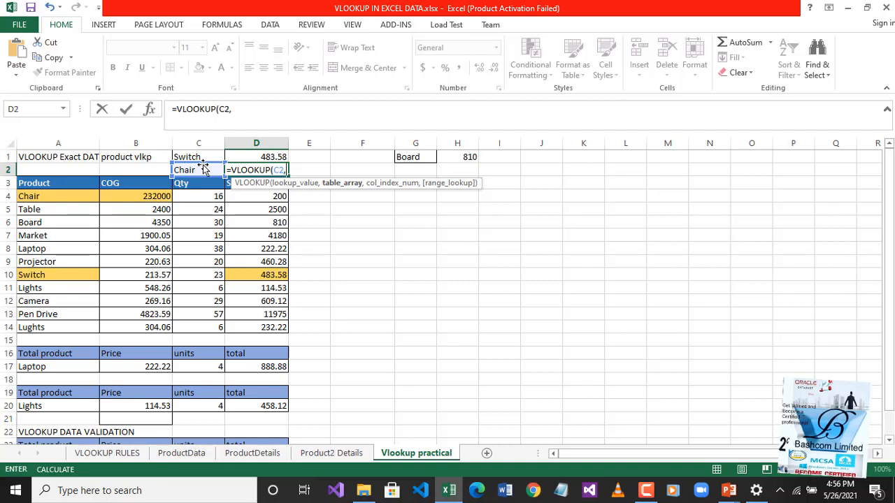
Complete the D2 formula with table array A3:D14, column index 2 and an empty range_lookup argument, and review it
click(35, 186)
drag(76, 198, 235, 325)
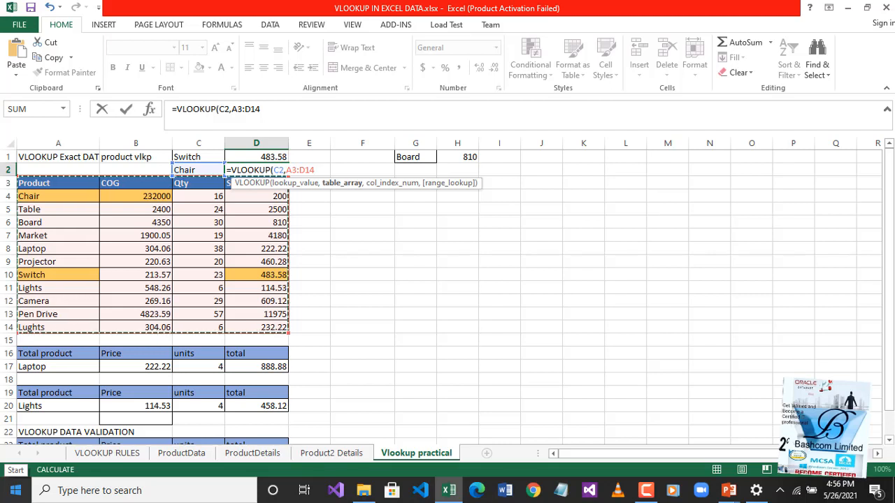
text(,2)
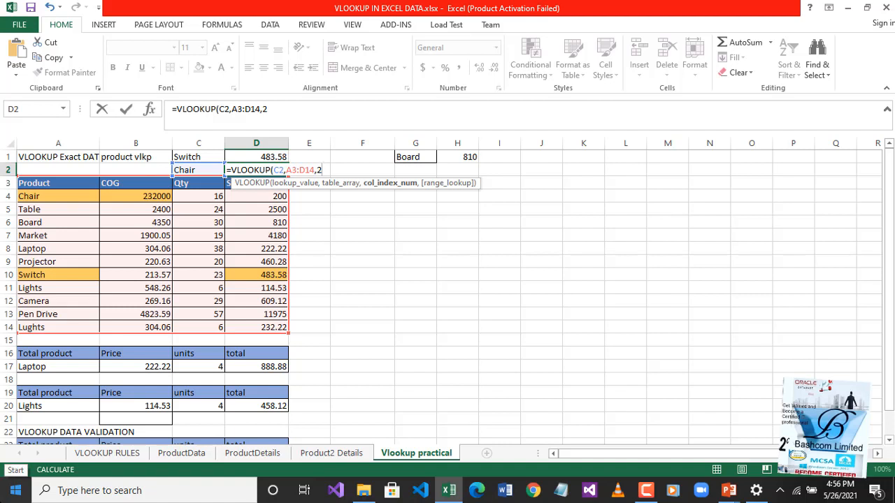
text(,)
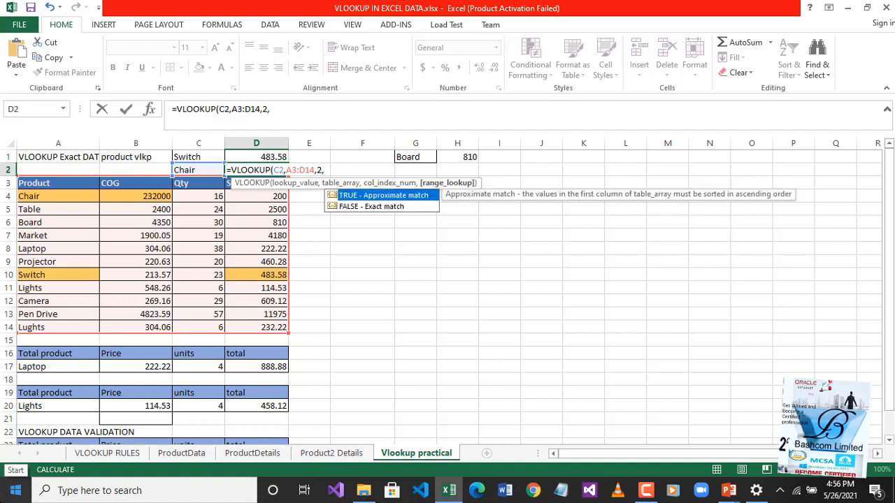
key(Down)
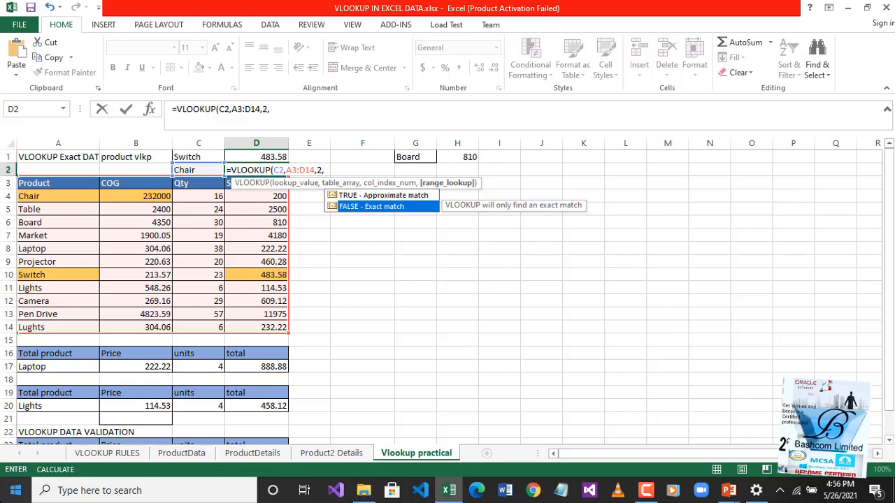
key(Return)
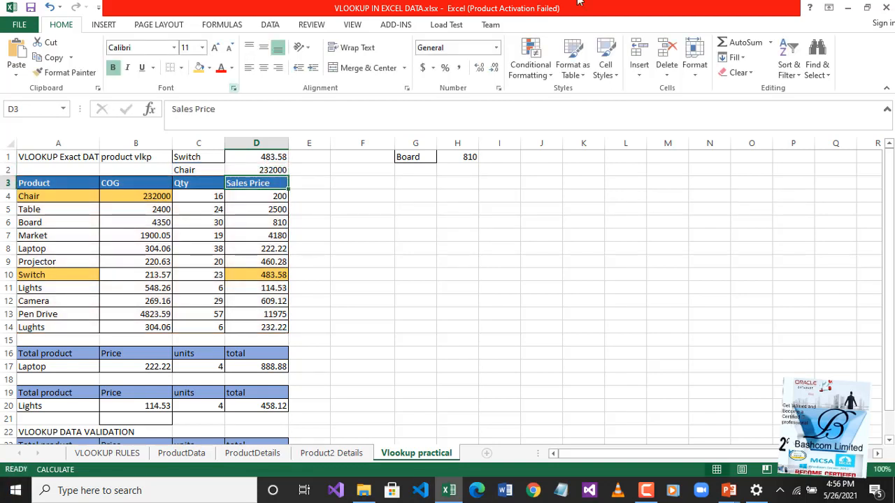
click(295, 194)
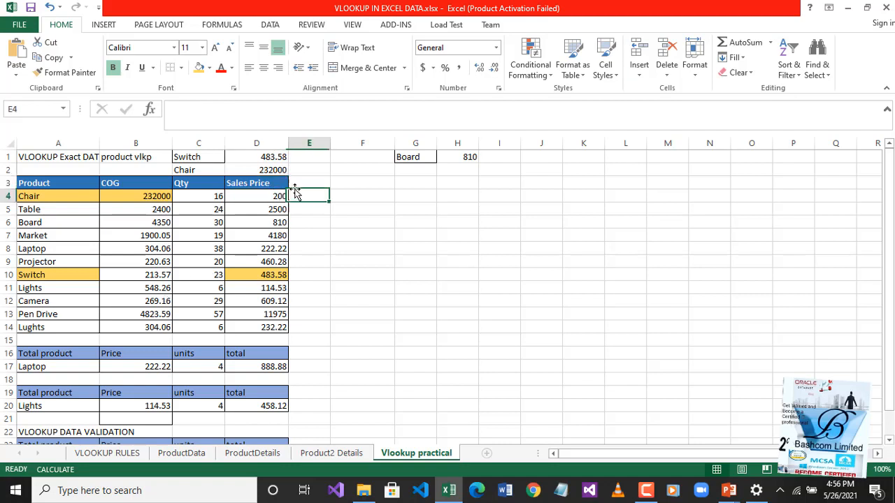
click(279, 170)
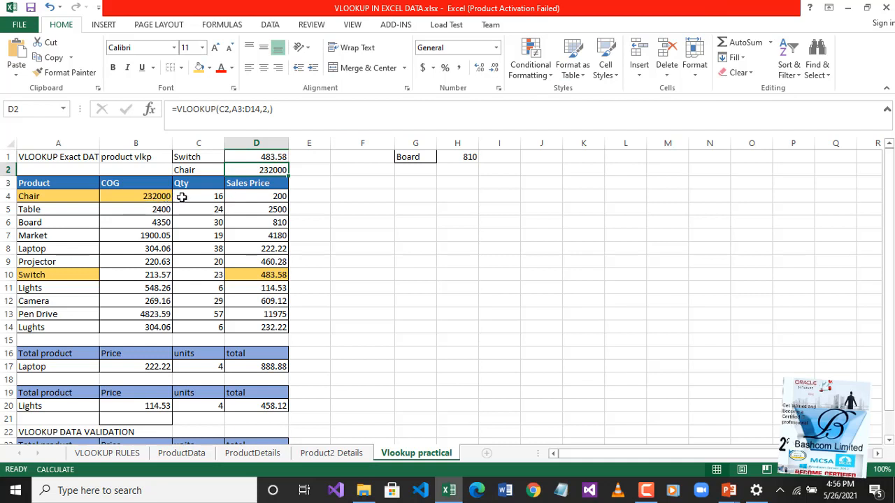
Clear the old Board lookup value in G1 and its VLOOKUP formula in H1
click(389, 184)
drag(399, 157, 449, 161)
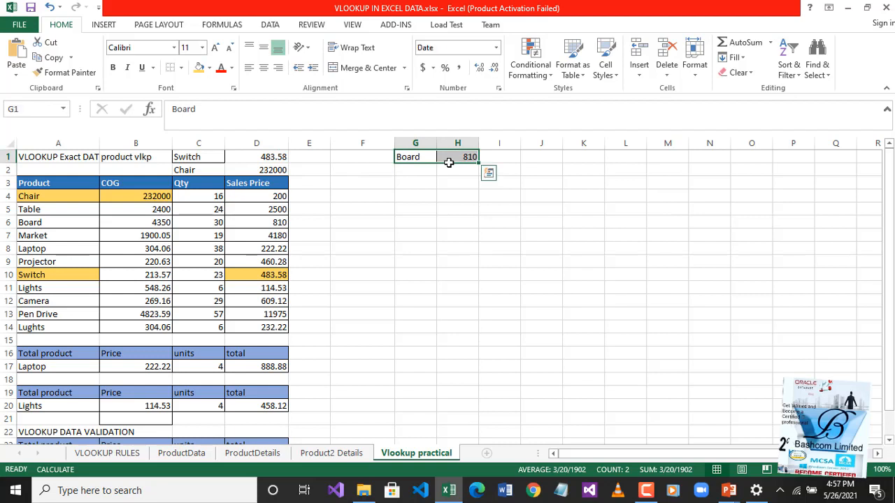
key(BackSpace)
click(460, 156)
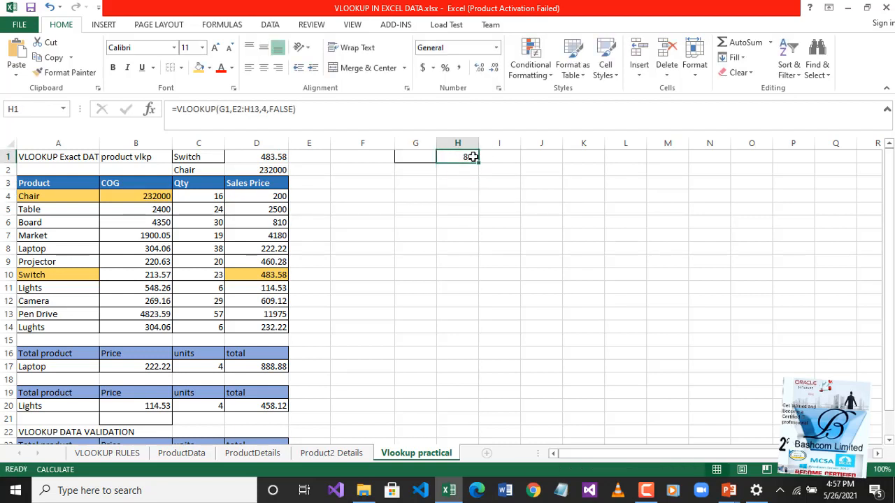
key(BackSpace)
click(543, 198)
click(541, 224)
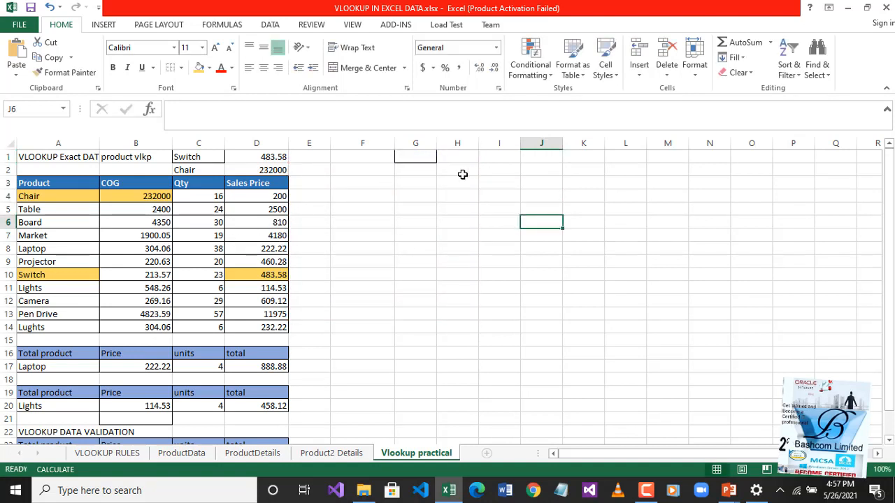
Fill the Camera product cell A12 and its Qty cell C12 with light green
drag(64, 184, 240, 327)
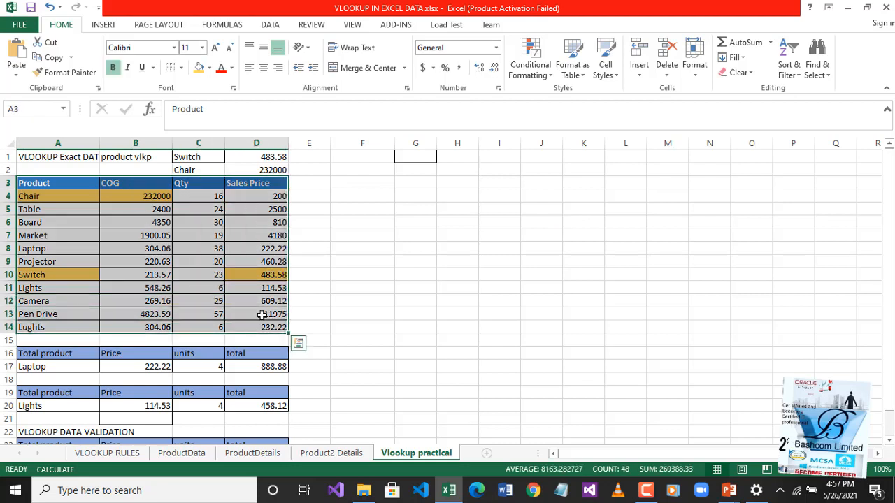
click(65, 224)
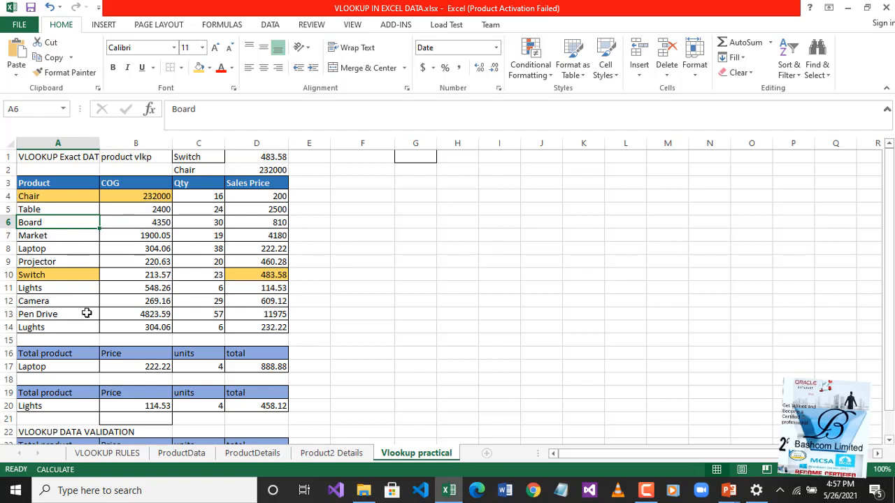
click(75, 301)
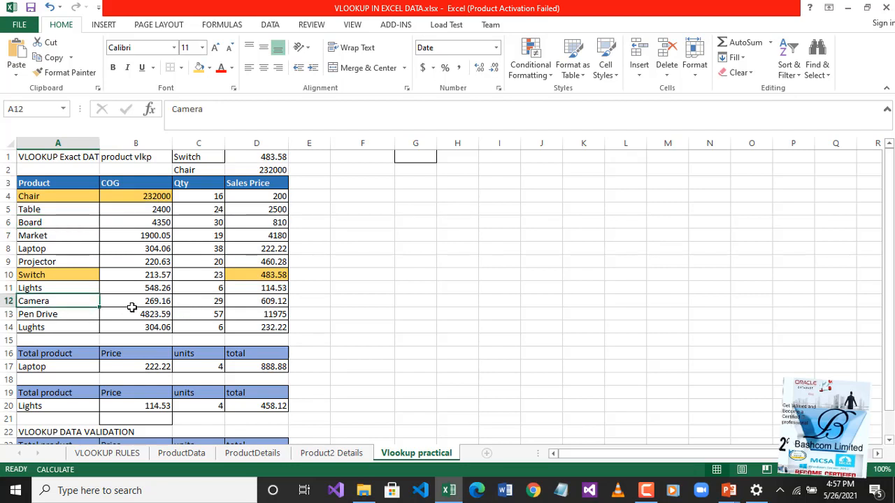
click(211, 70)
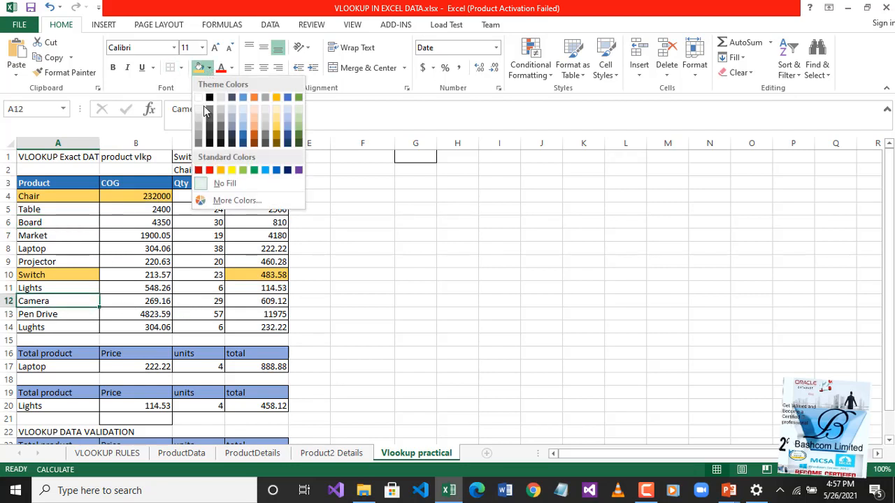
click(299, 132)
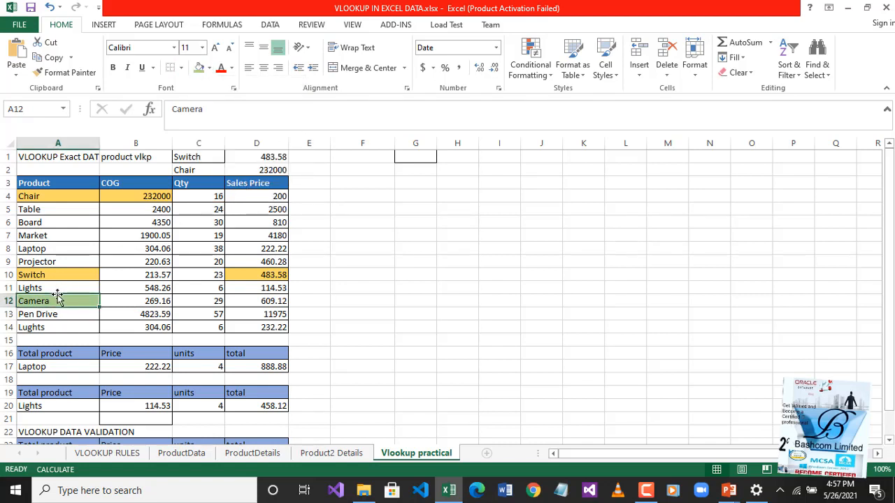
click(207, 301)
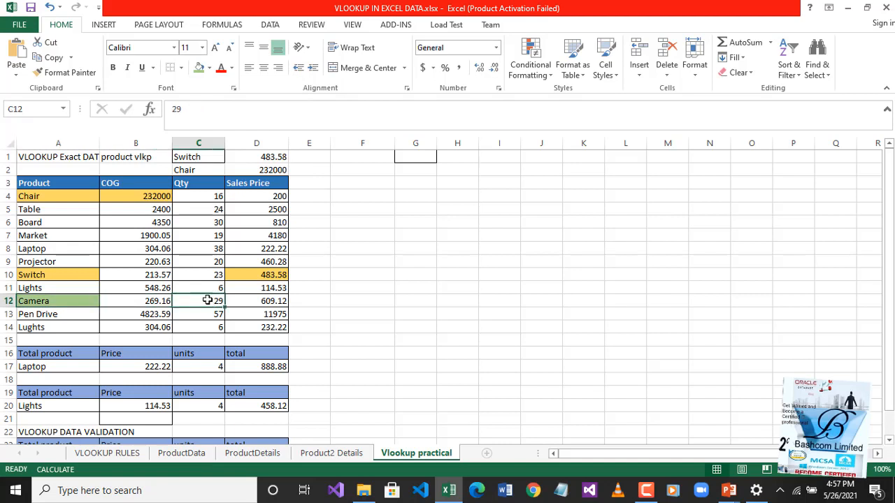
click(199, 68)
click(418, 198)
click(412, 156)
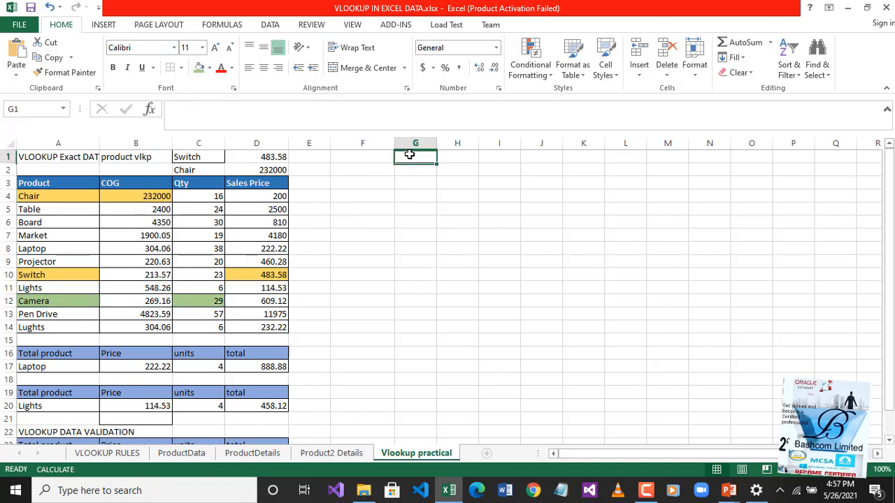
click(383, 154)
double_click(402, 154)
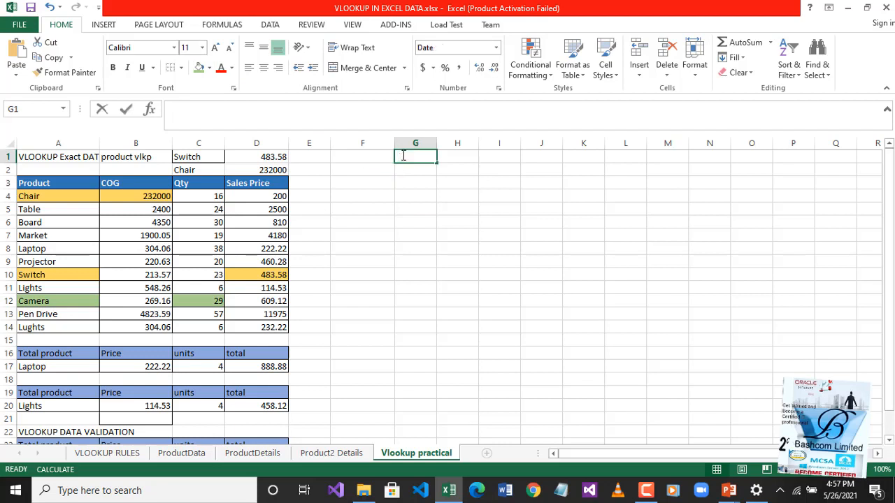
text(=)
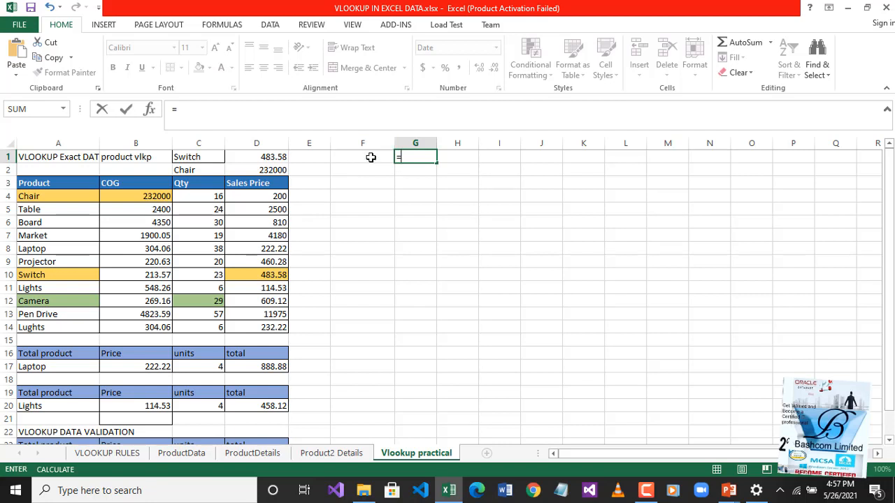
click(370, 157)
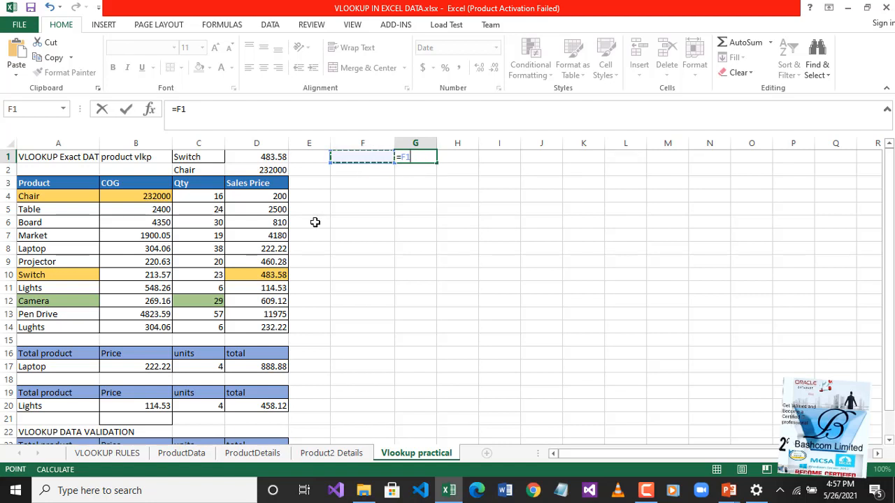
key(BackSpace)
key(BackSpace)
key(BackSpace)
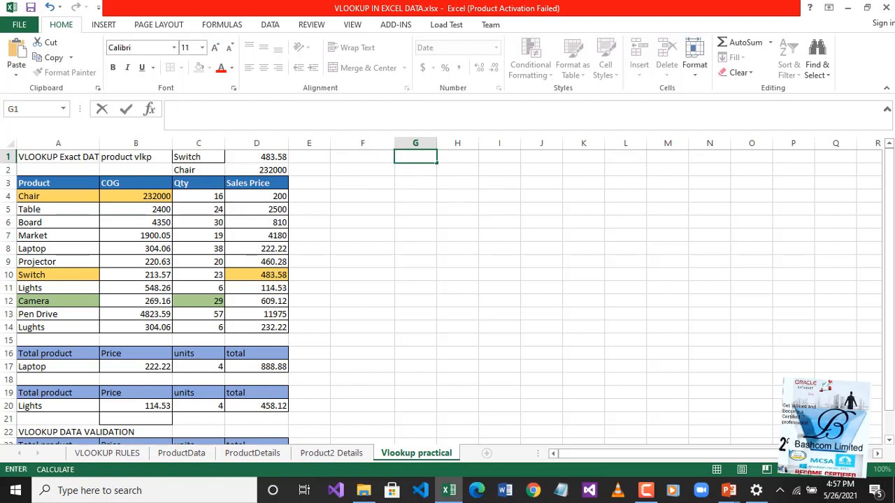
Copy the Camera product cell A12 into F1 as the lookup value
click(61, 301)
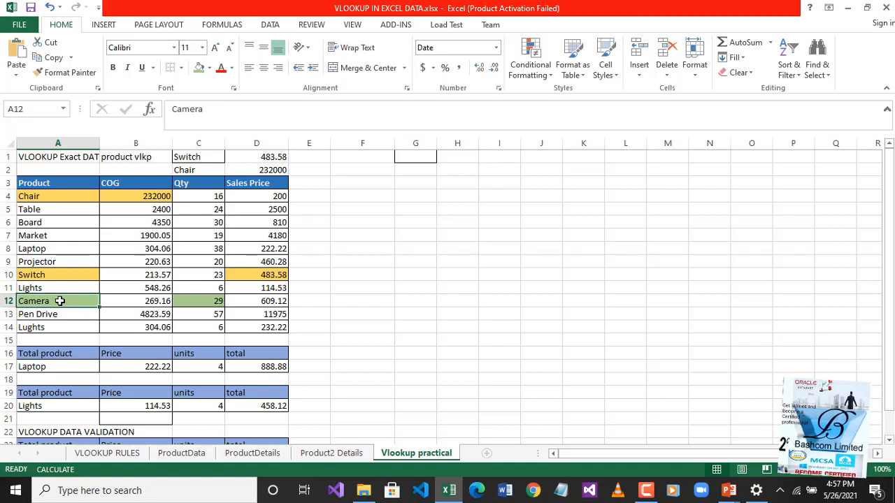
key(ctrl+c)
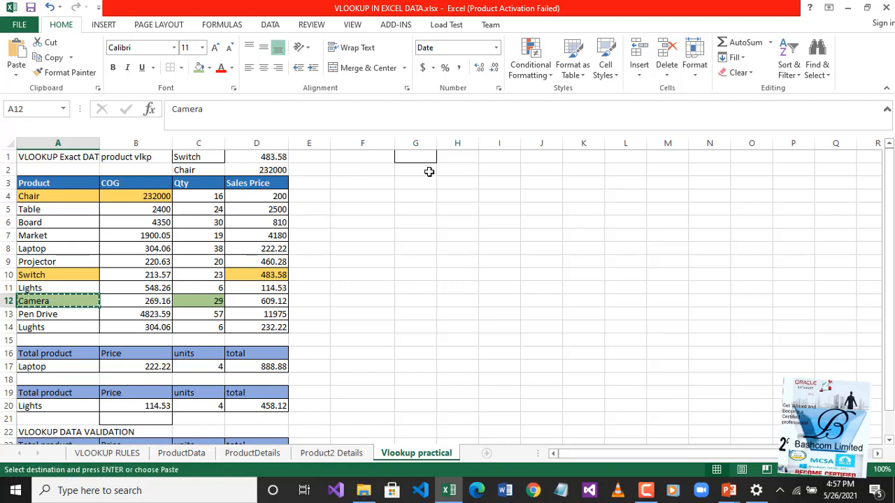
click(375, 157)
key(ctrl+v)
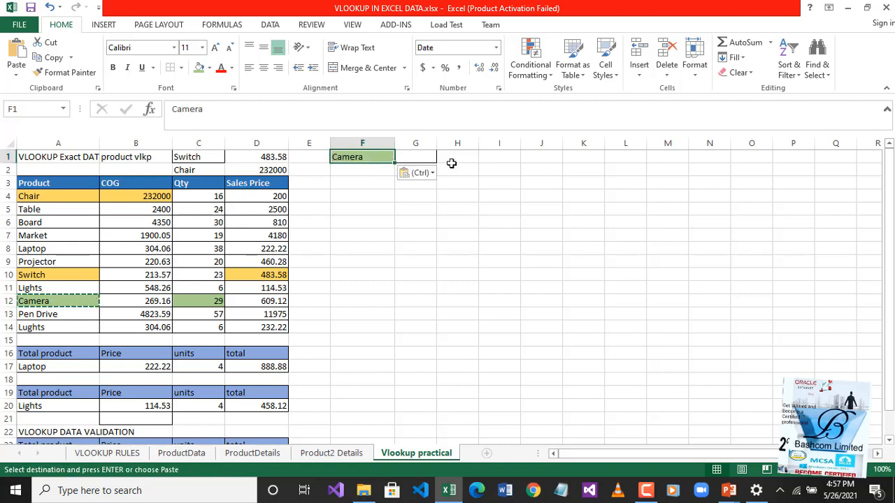
Begin a VLOOKUP formula in G1 with F1 as the lookup value and A3:D14 as the table array
click(409, 158)
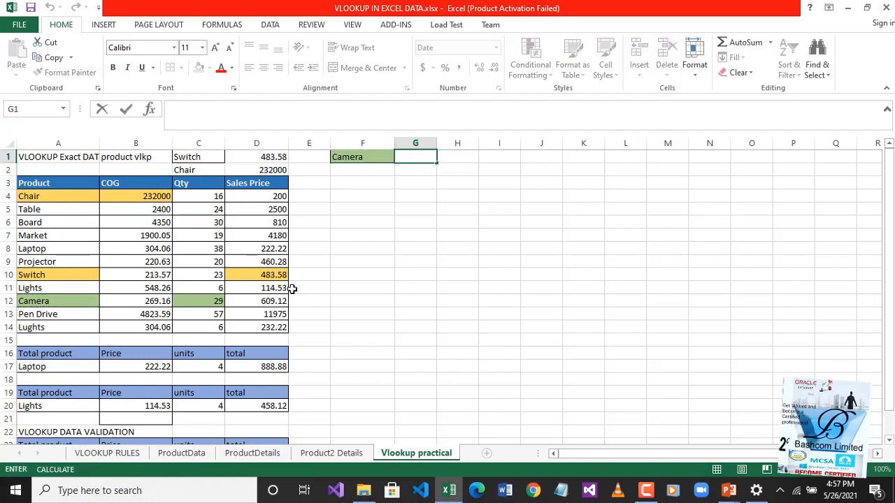
text(=)
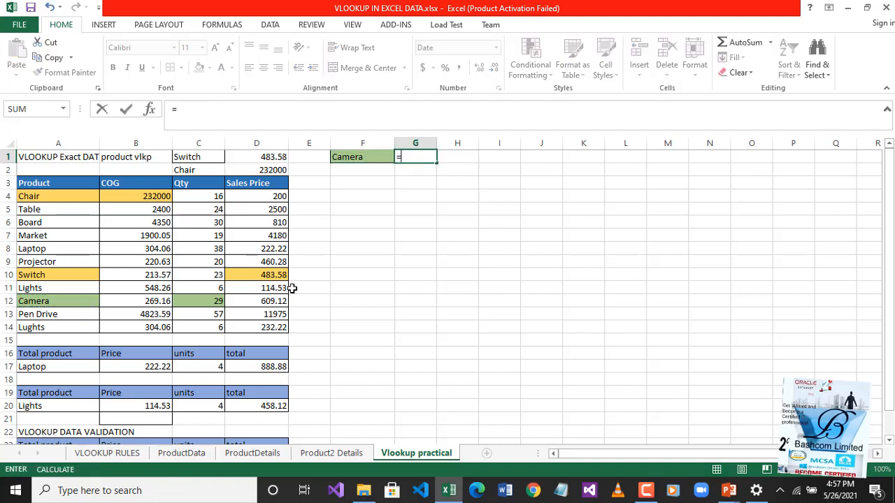
text(vloo)
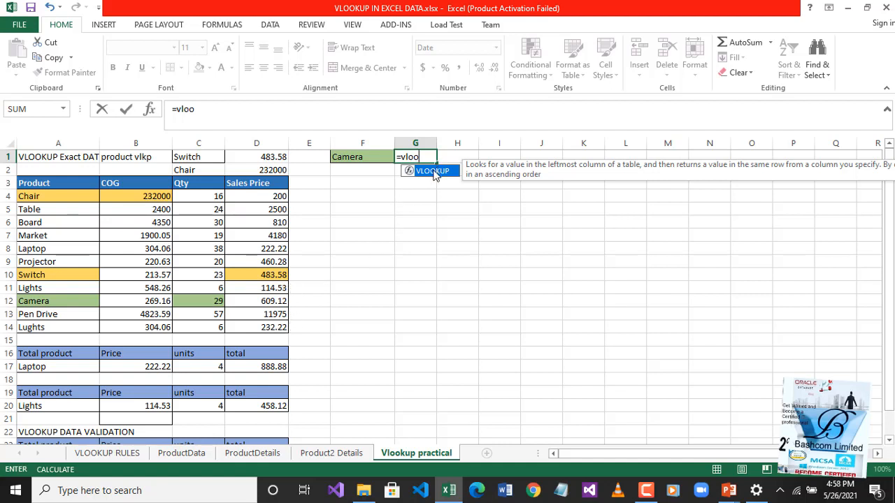
double_click(432, 172)
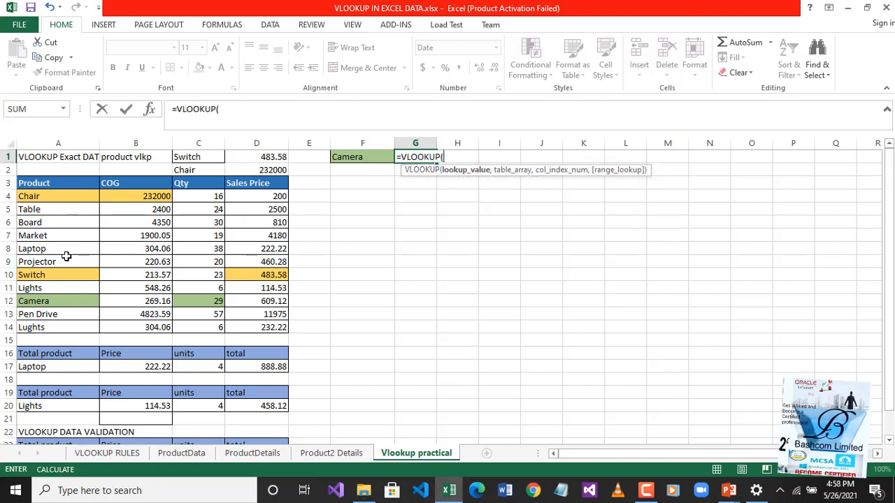
click(357, 158)
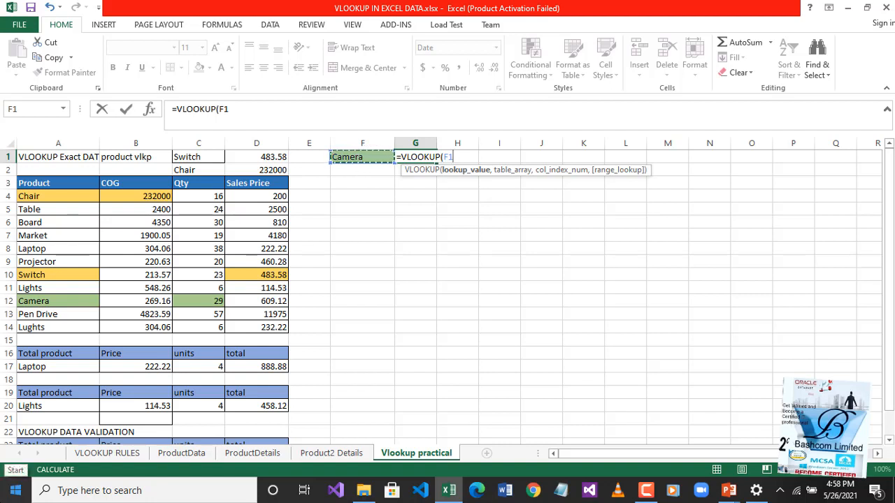
text(,)
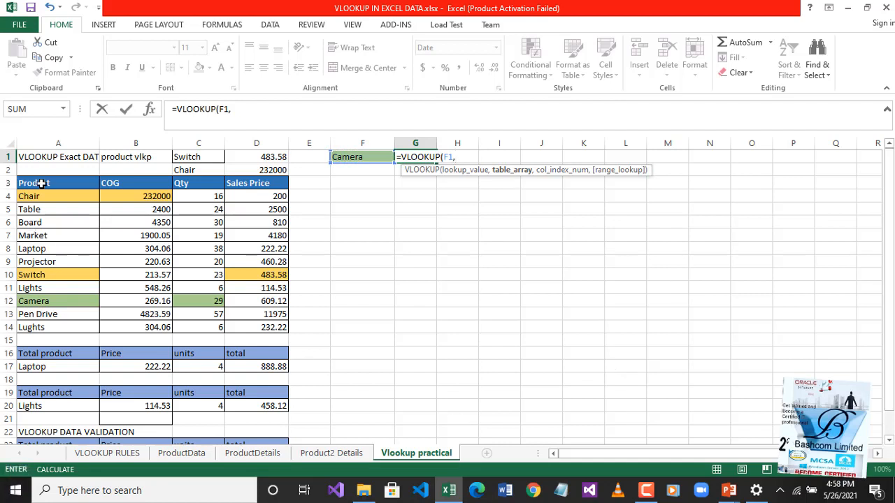
drag(39, 183, 284, 329)
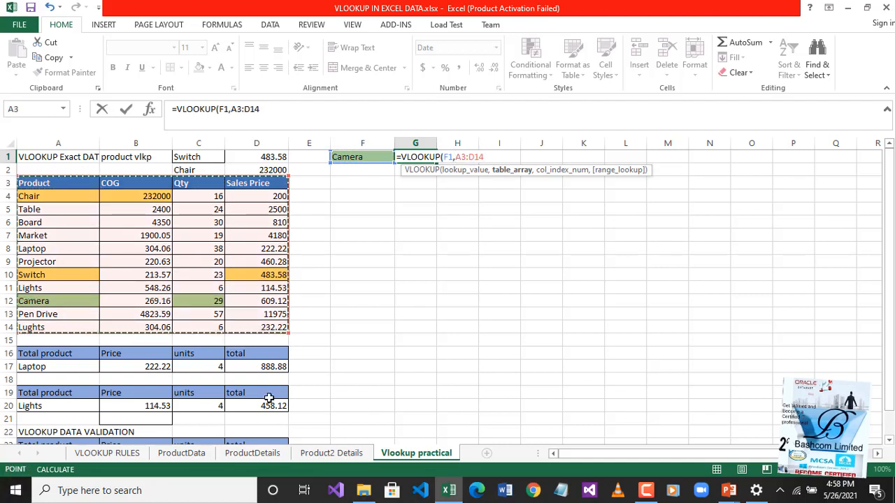
Complete the G1 VLOOKUP formula with column index 3 and FALSE for an exact match
text(,3)
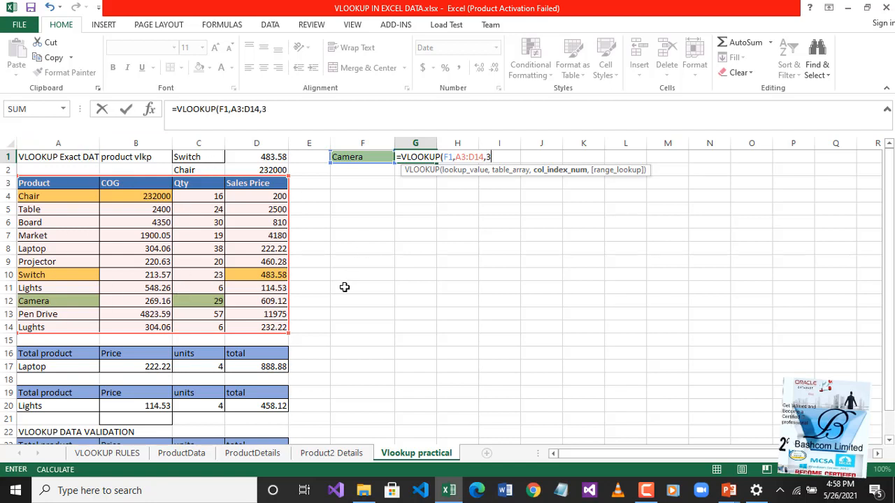
text(,fak)
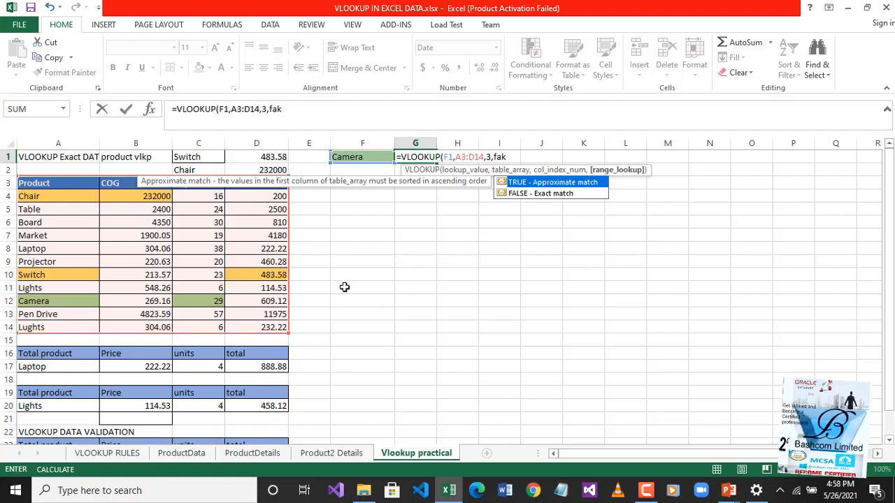
click(533, 195)
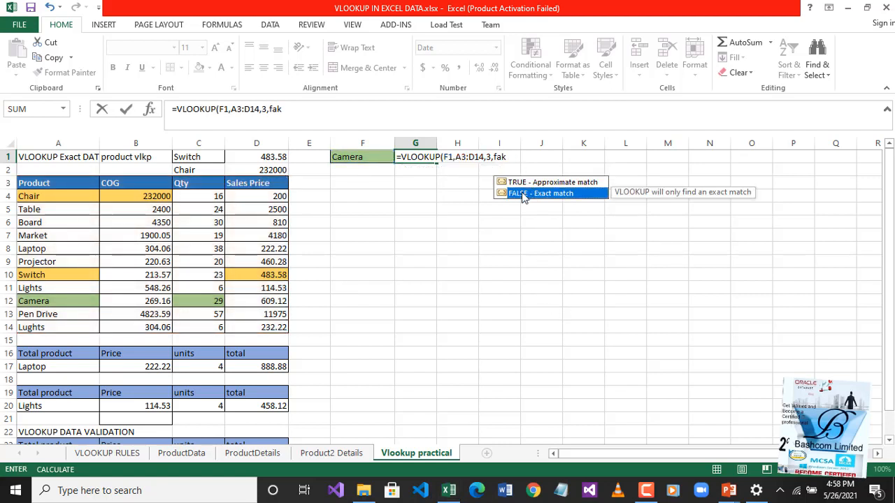
double_click(523, 197)
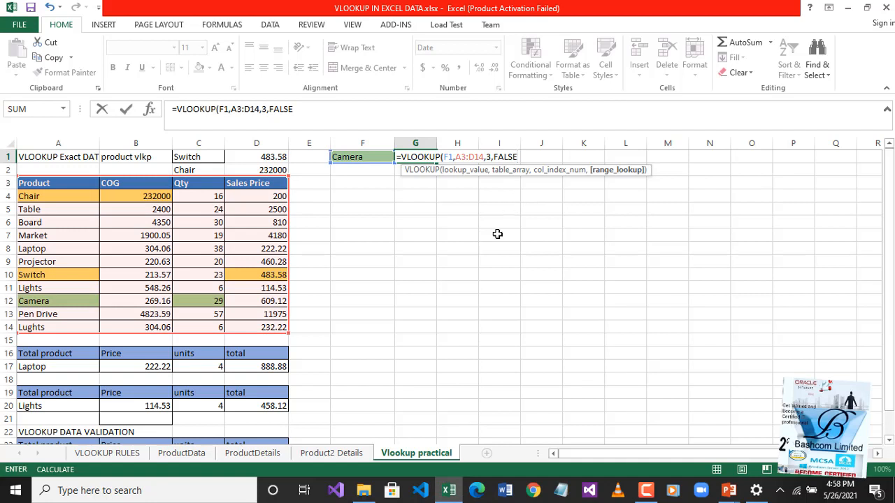
text(()
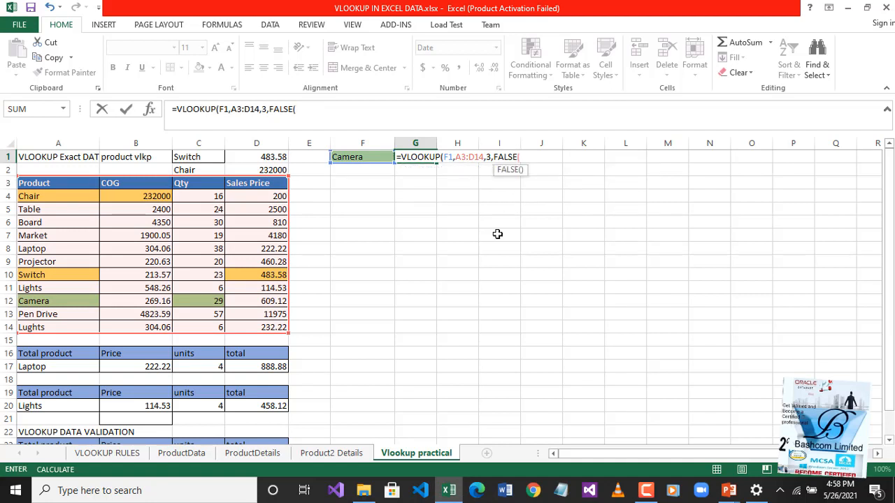
key(BackSpace)
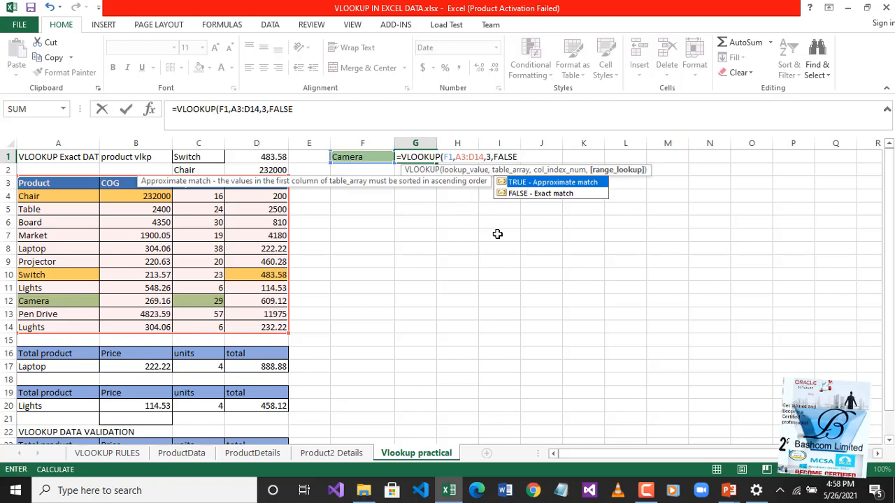
text())
key(Return)
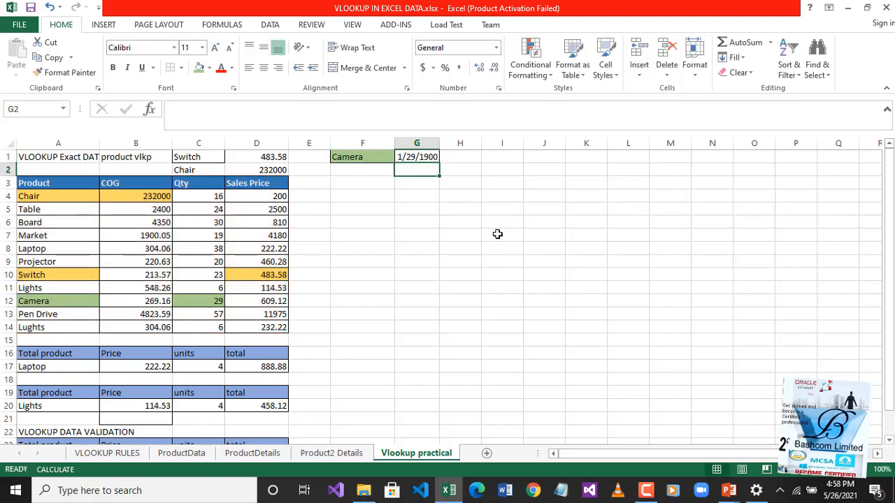
Widen column G and change the number format of cell G1 to General
drag(439, 143, 465, 143)
click(429, 157)
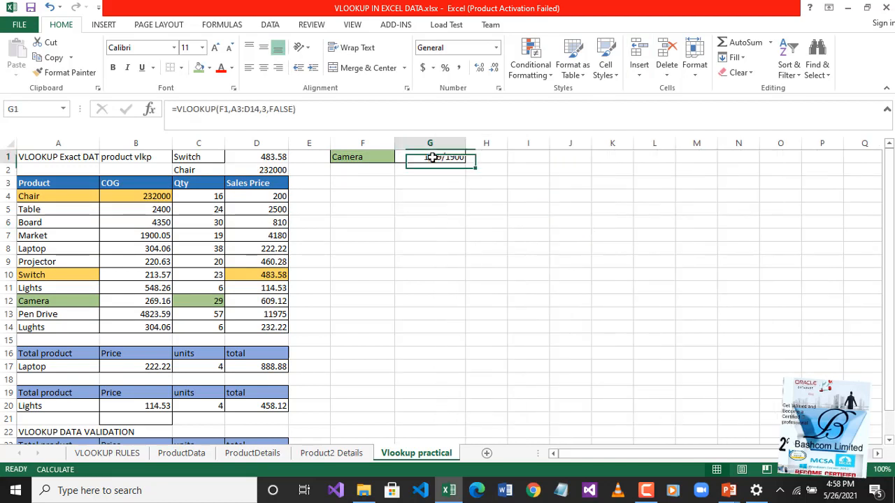
right_click(433, 160)
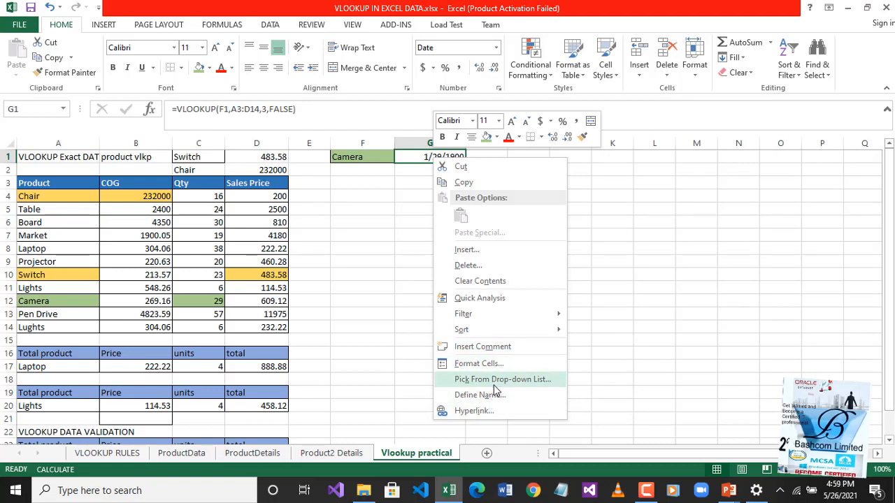
key(Escape)
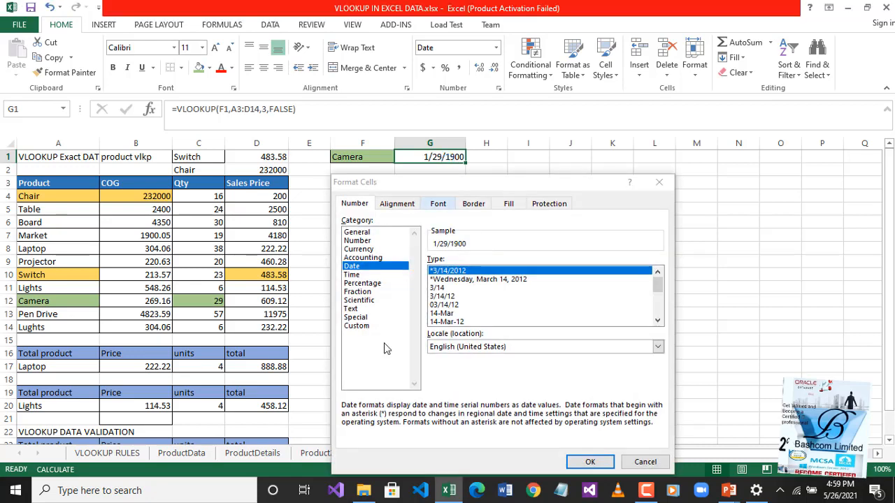
click(377, 232)
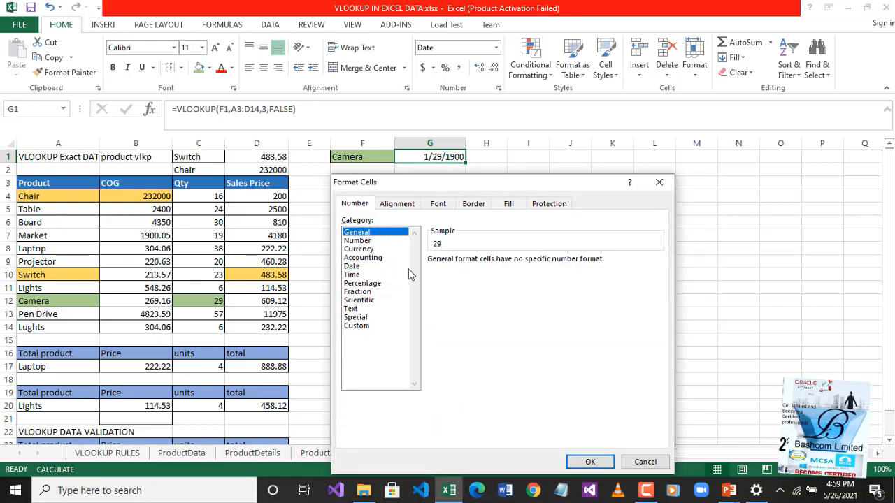
click(362, 241)
click(364, 233)
click(589, 461)
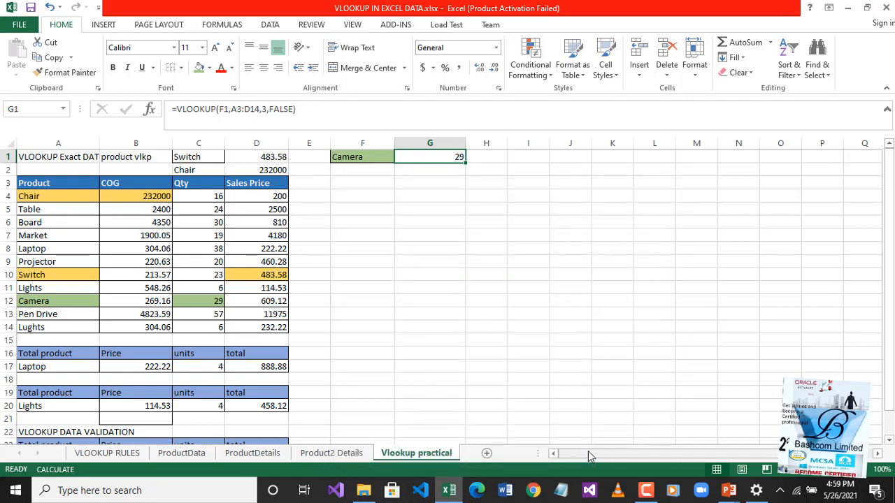
key(Down)
key(Down)
key(Down)
key(Down)
click(442, 165)
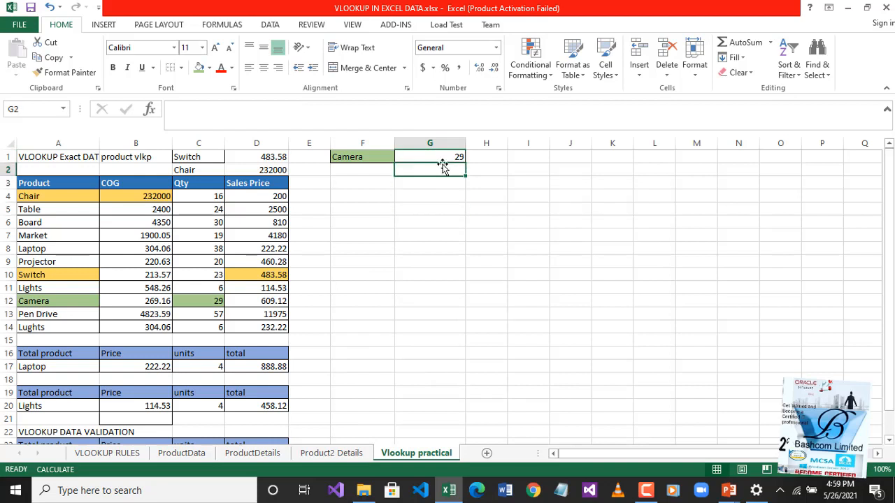
click(449, 156)
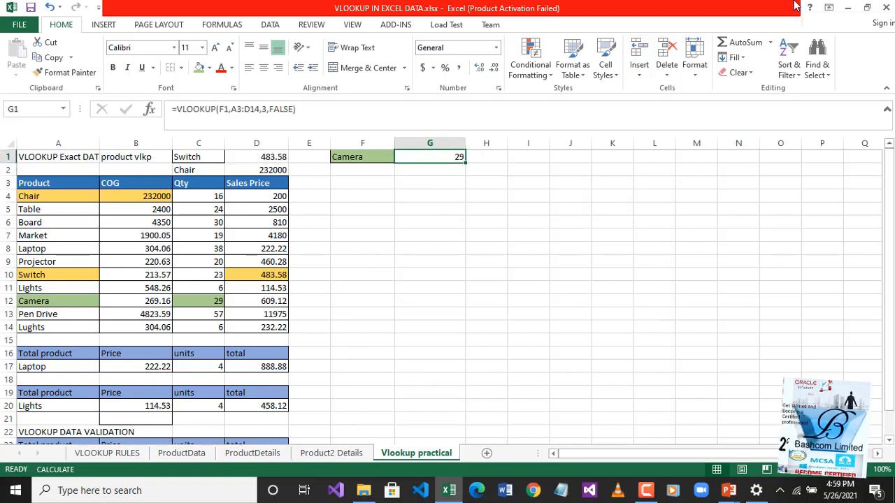